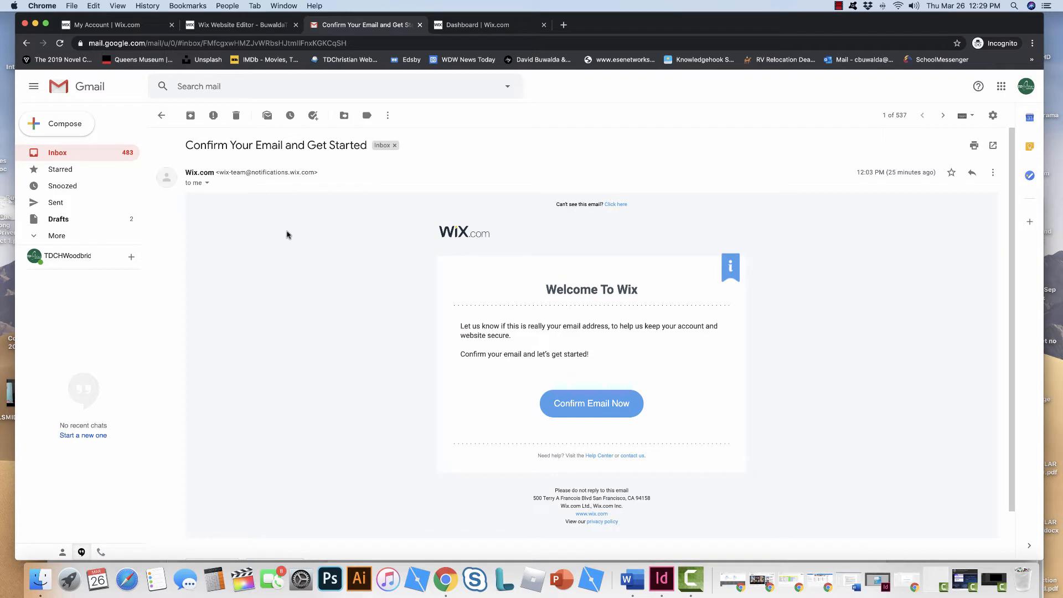
Step: Confirm the account's email address from the Wix welcome message and switch to the Wix website editor
{"action": "left_click", "coordinate": [567, 400]}
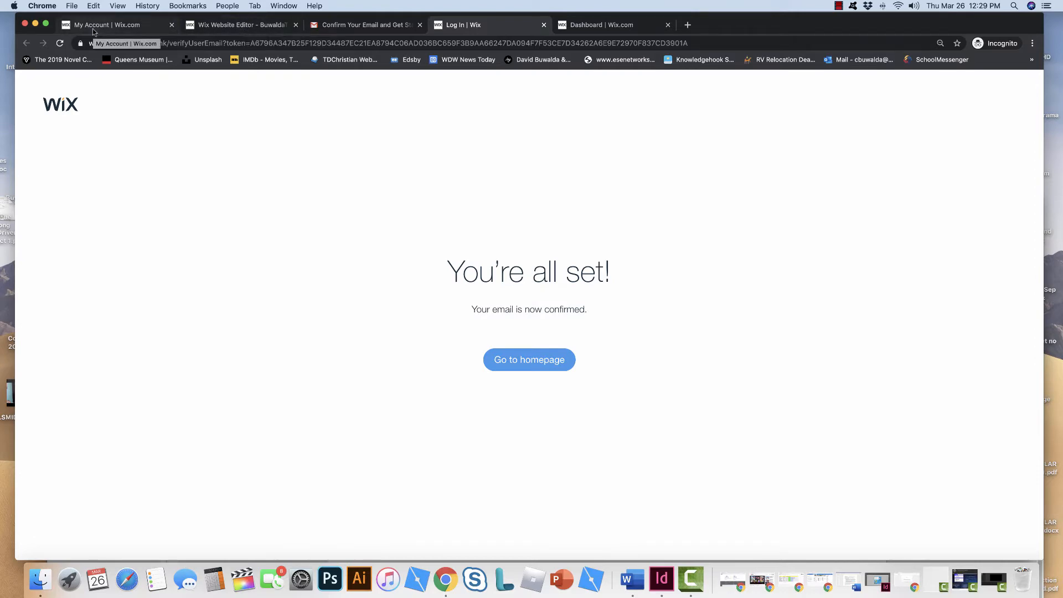
{"action": "left_click", "coordinate": [212, 24]}
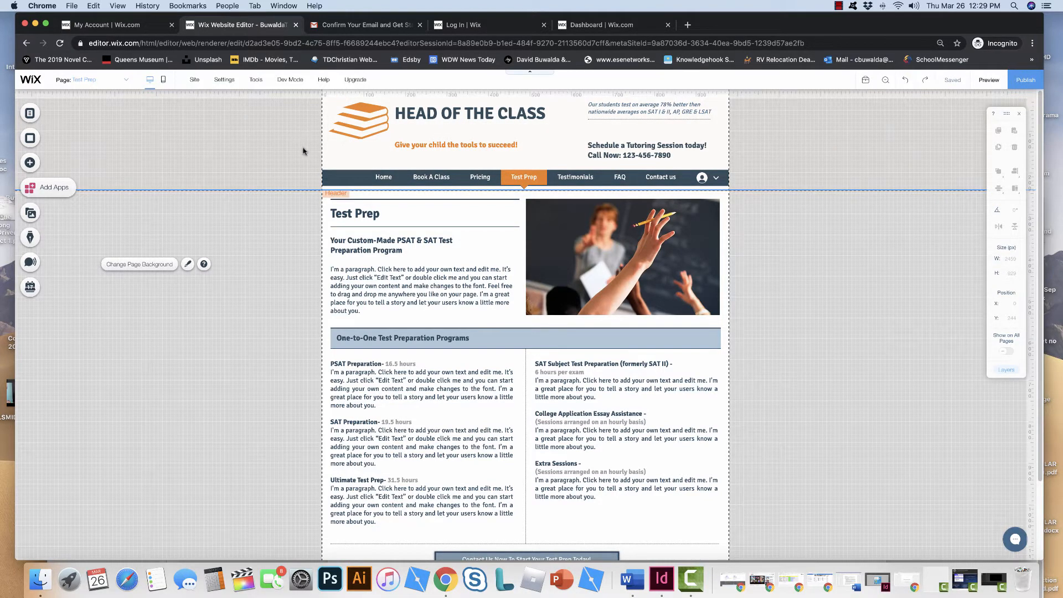
Step: Delete the login bar at the end of the site's header navigation
{"action": "left_click", "coordinate": [711, 180]}
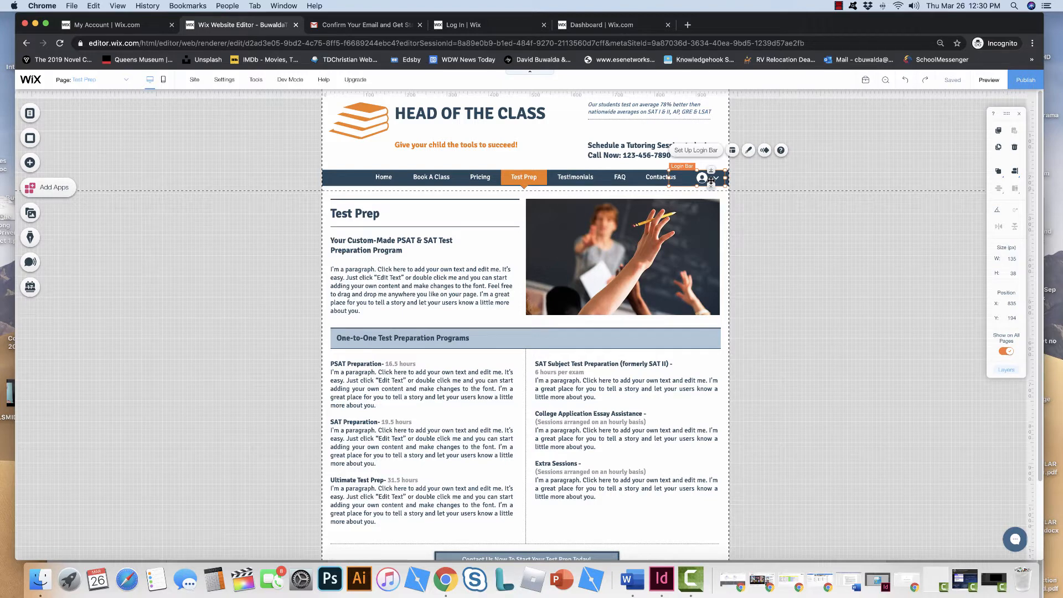
{"action": "key", "text": "Delete"}
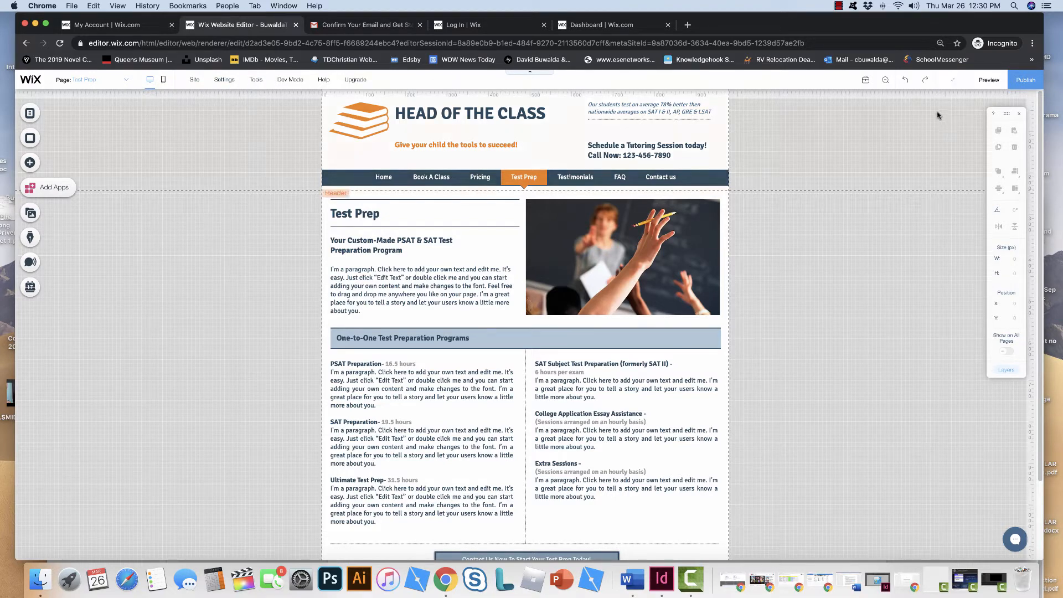
Step: Preview the Test Prep page from header to contact banner and return to editing
{"action": "mouse_move", "coordinate": [874, 88]}
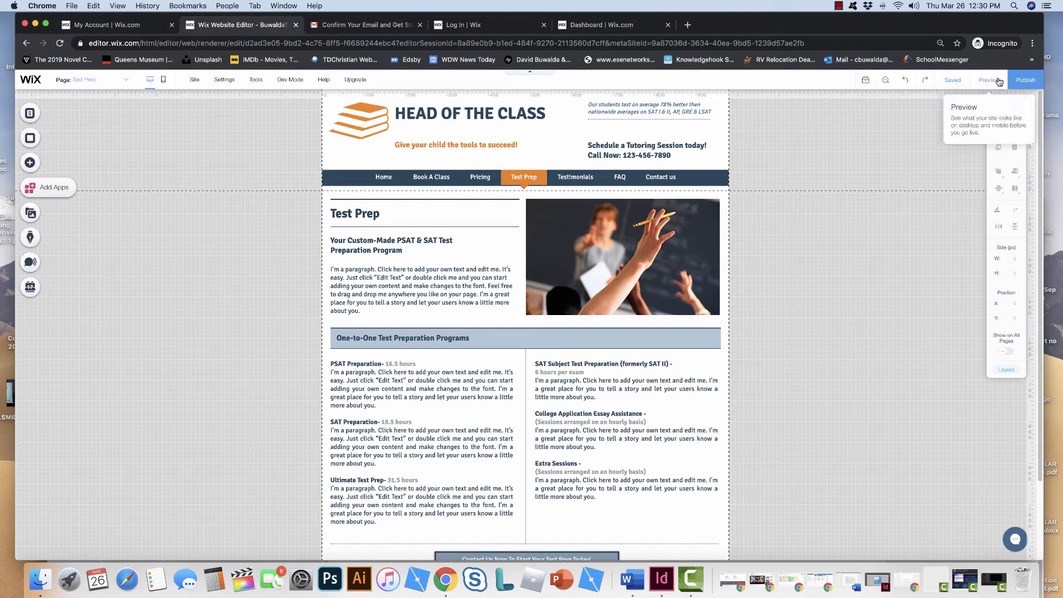
{"action": "left_click", "coordinate": [999, 81]}
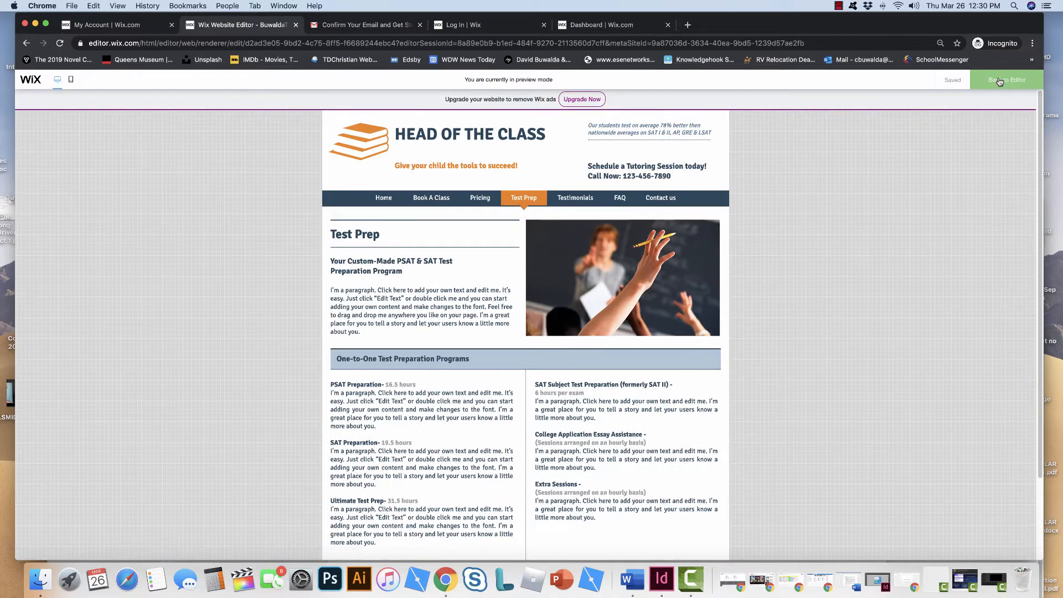
{"action": "scroll", "coordinate": [428, 243], "scroll_direction": "down", "scroll_amount": 5}
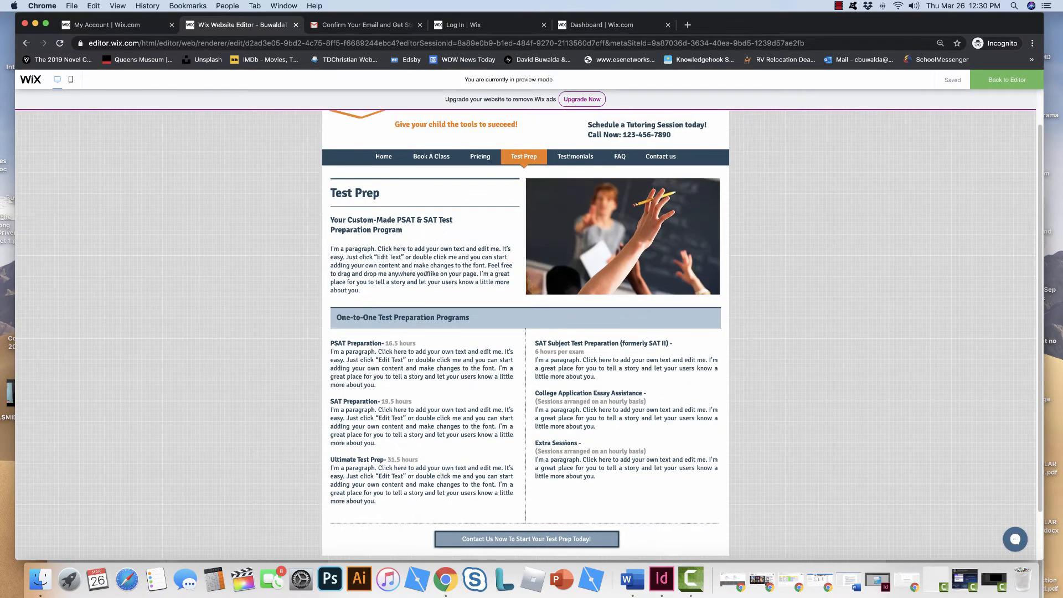
{"action": "scroll", "coordinate": [428, 272], "scroll_direction": "up", "scroll_amount": 5}
{"action": "scroll", "coordinate": [665, 222], "scroll_direction": "down", "scroll_amount": 2}
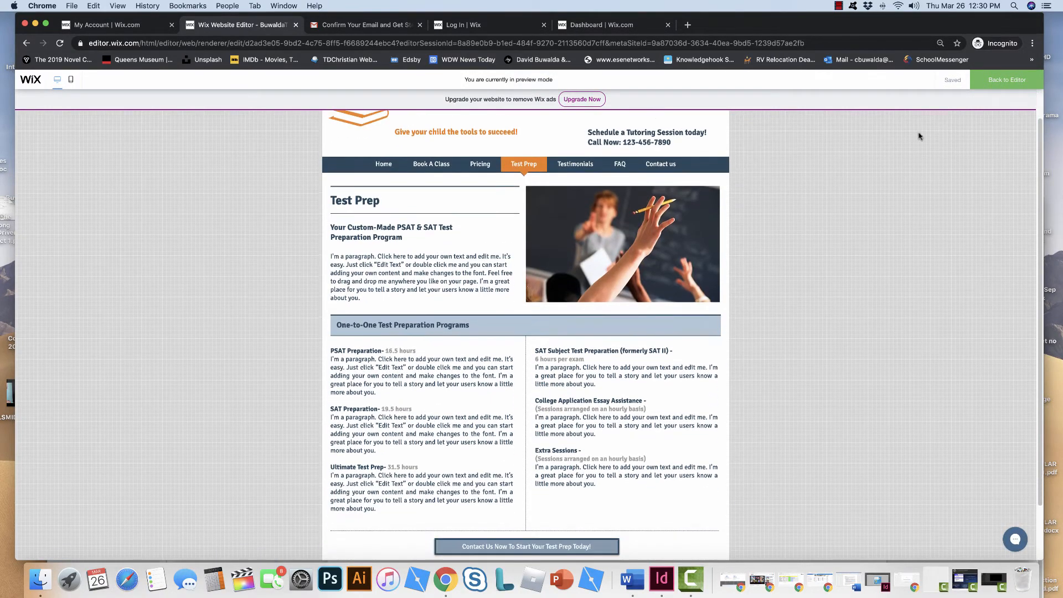
{"action": "left_click", "coordinate": [1006, 80]}
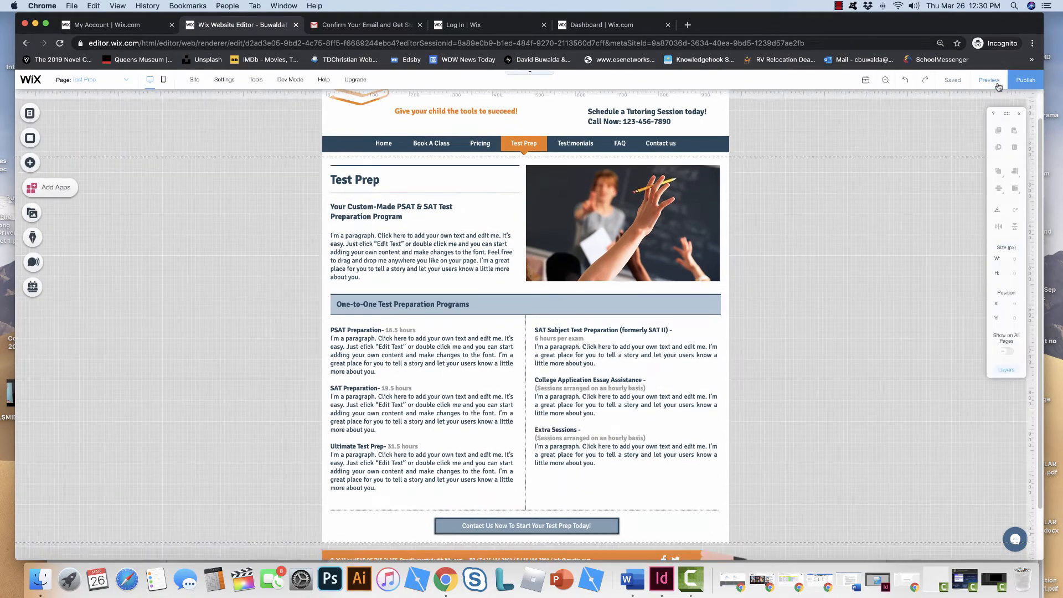
Step: Publish the site, check the full published web address, and close the publishing confirmation
{"action": "left_click", "coordinate": [1026, 81]}
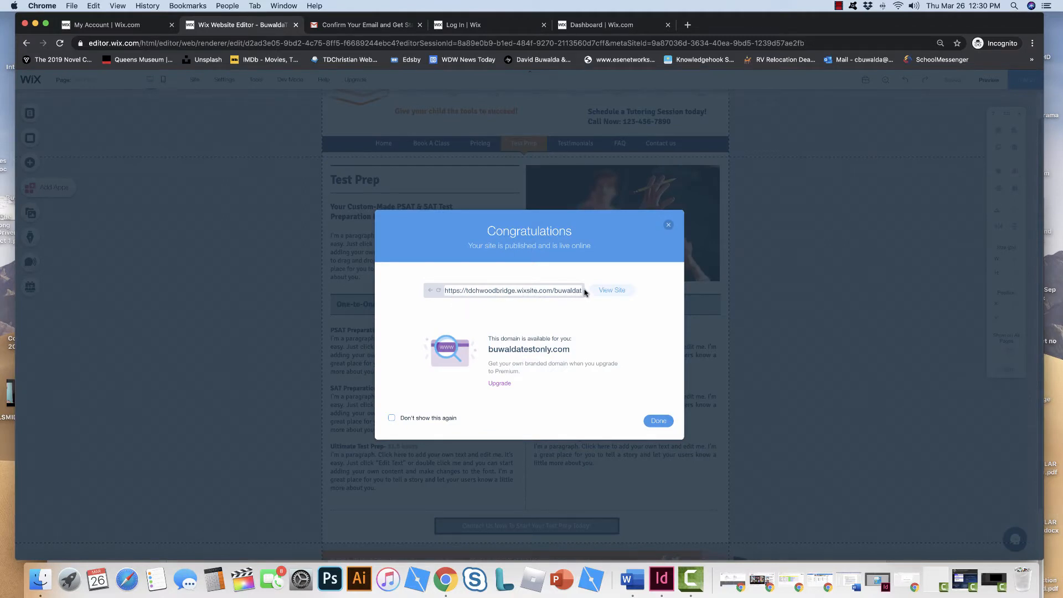
{"action": "double_click", "coordinate": [535, 292]}
{"action": "left_click", "coordinate": [535, 293]}
{"action": "left_click_drag", "start_coordinate": [535, 292], "coordinate": [588, 292]}
{"action": "left_click", "coordinate": [536, 292]}
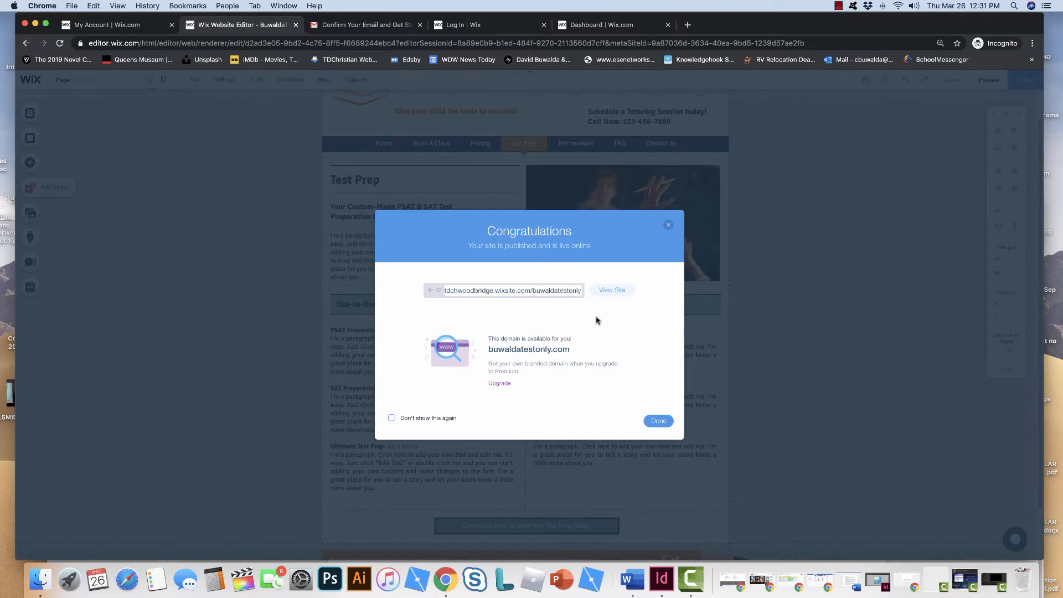
{"action": "left_click", "coordinate": [655, 422]}
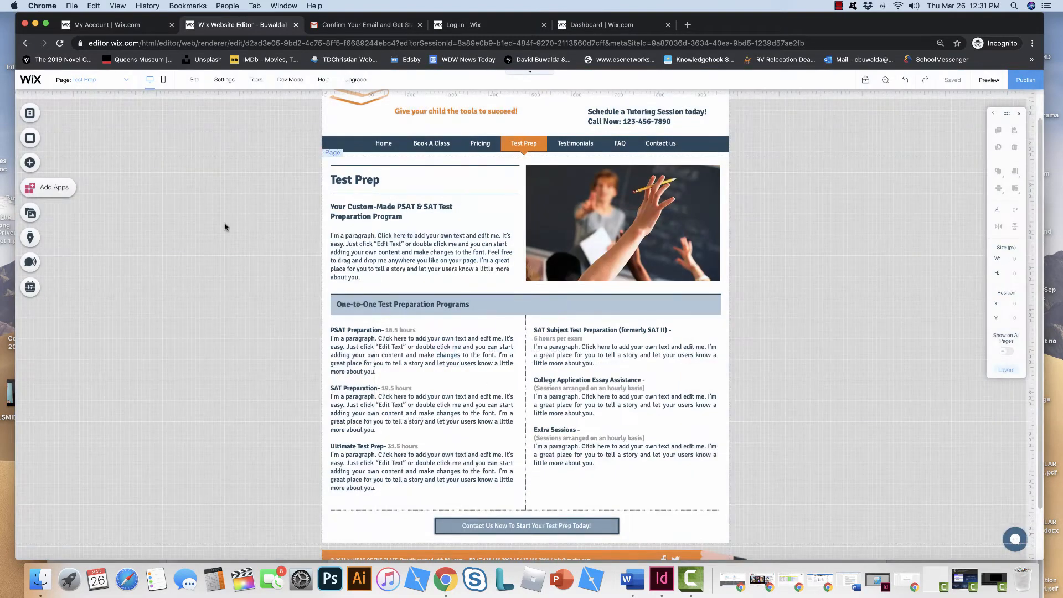
Step: Go to the Testimonials page through the site menu and view its page options
{"action": "scroll", "coordinate": [226, 227], "scroll_direction": "down", "scroll_amount": 2}
{"action": "scroll", "coordinate": [224, 226], "scroll_direction": "up", "scroll_amount": 2}
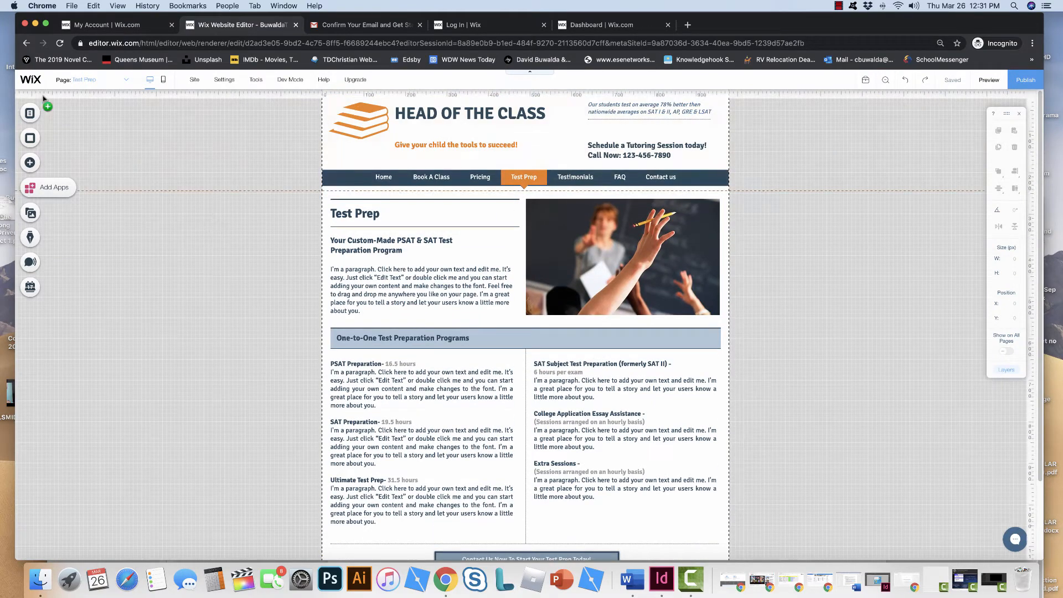
{"action": "left_click", "coordinate": [26, 114]}
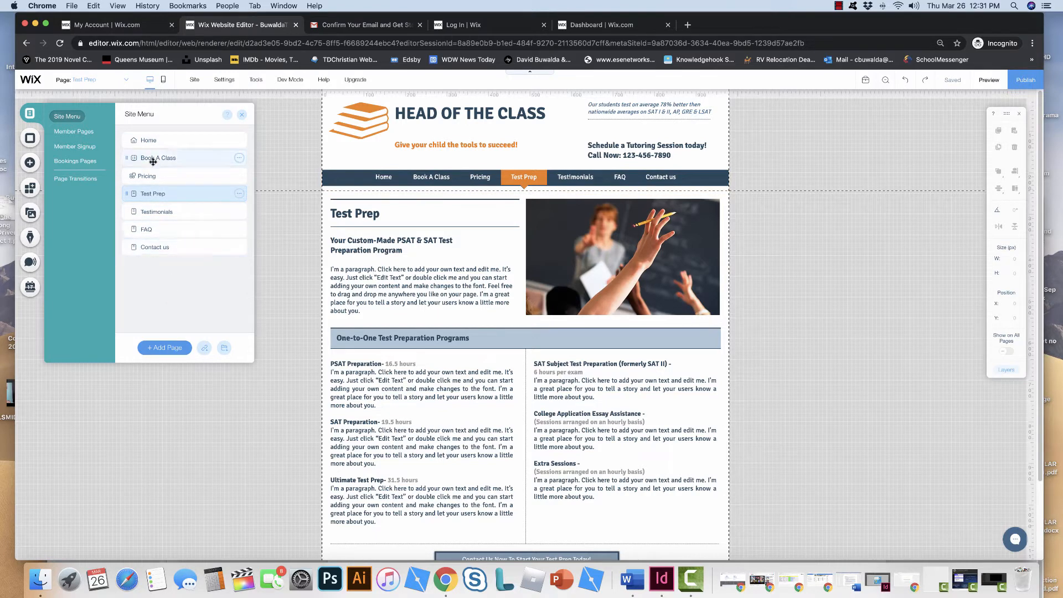
{"action": "left_click", "coordinate": [156, 212]}
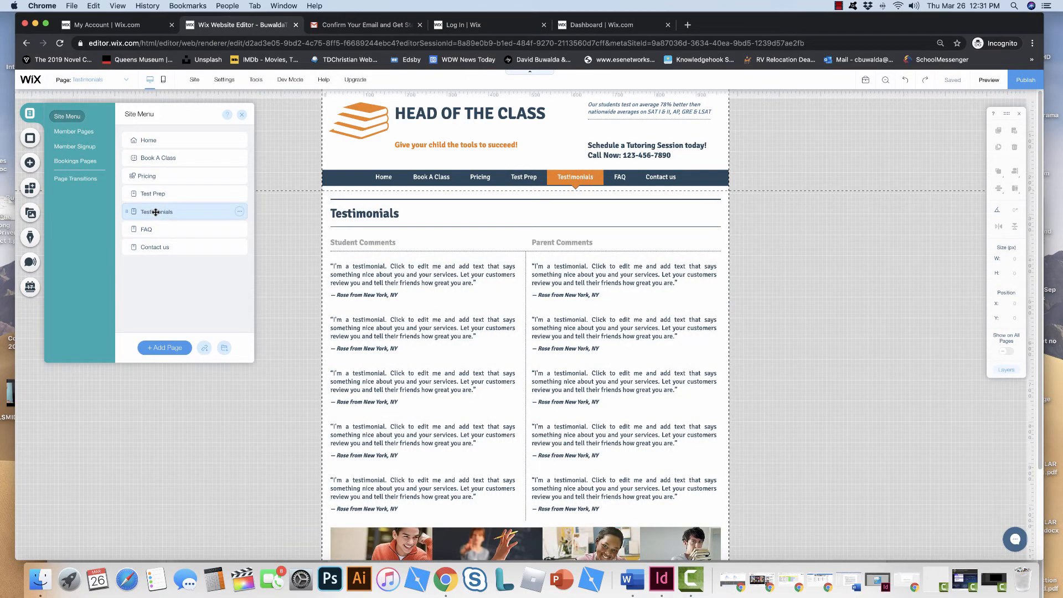
{"action": "left_click", "coordinate": [239, 212]}
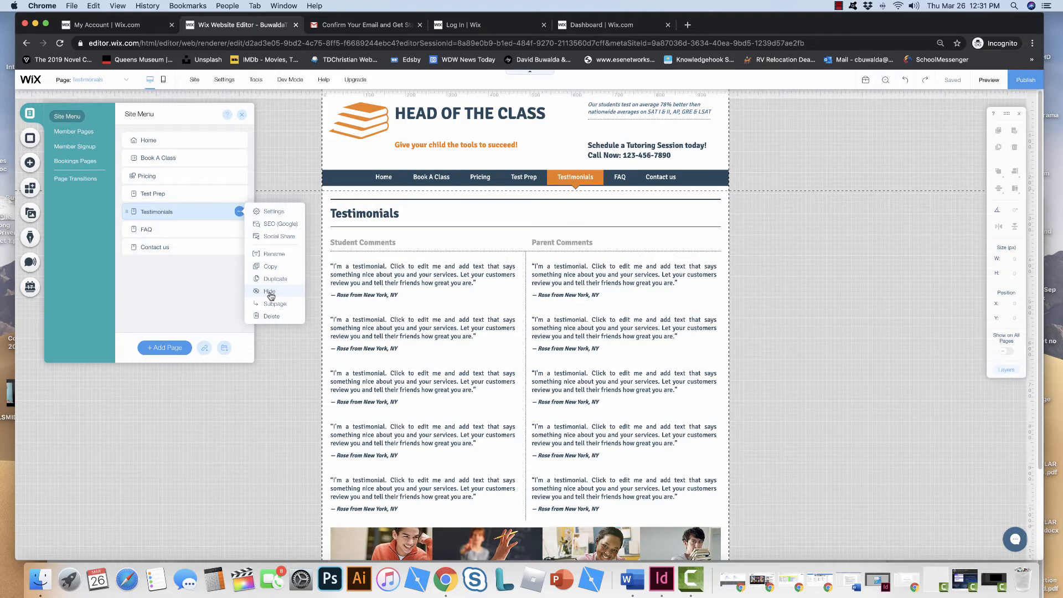
{"action": "left_click", "coordinate": [155, 214]}
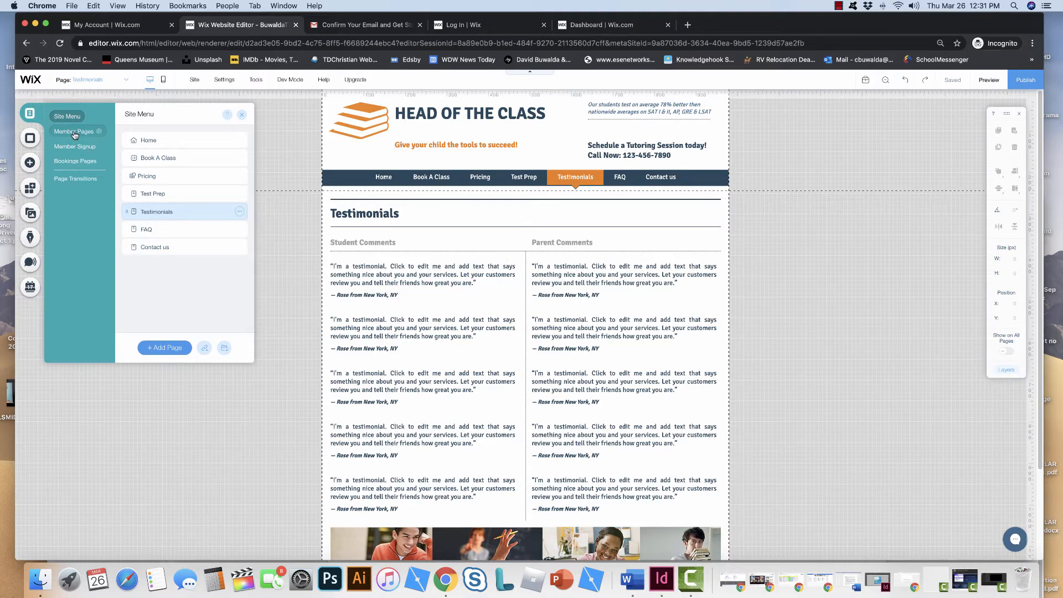
Step: Browse the ready-made page backgrounds and apply the plain dark-pink one to the Testimonials page
{"action": "left_click", "coordinate": [31, 140]}
{"action": "scroll", "coordinate": [106, 322], "scroll_direction": "down", "scroll_amount": 2}
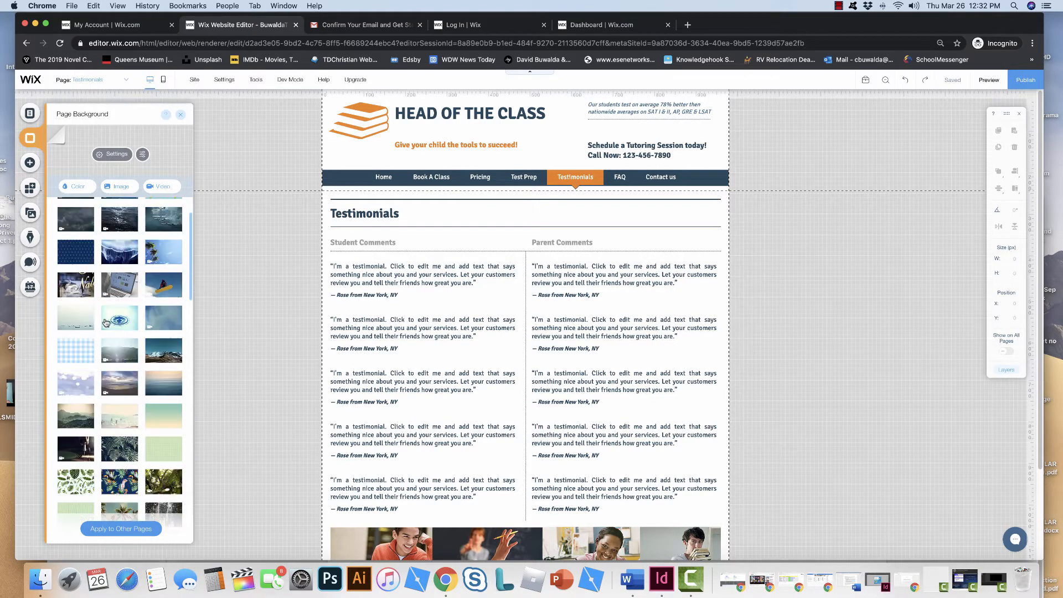
{"action": "scroll", "coordinate": [105, 322], "scroll_direction": "up", "scroll_amount": 3}
{"action": "mouse_move", "coordinate": [115, 239]}
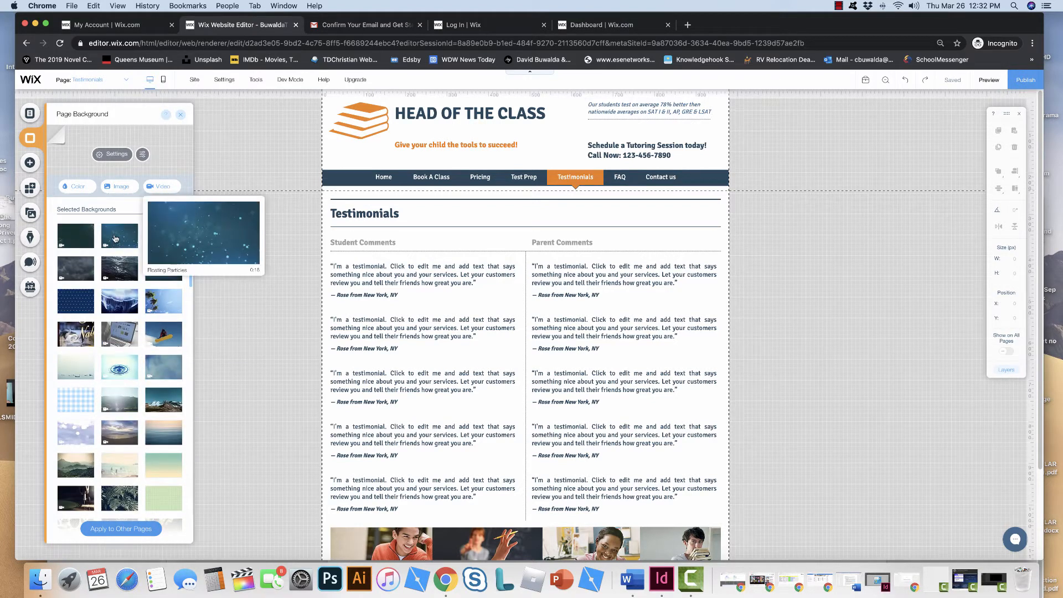
{"action": "scroll", "coordinate": [133, 313], "scroll_direction": "down", "scroll_amount": 3}
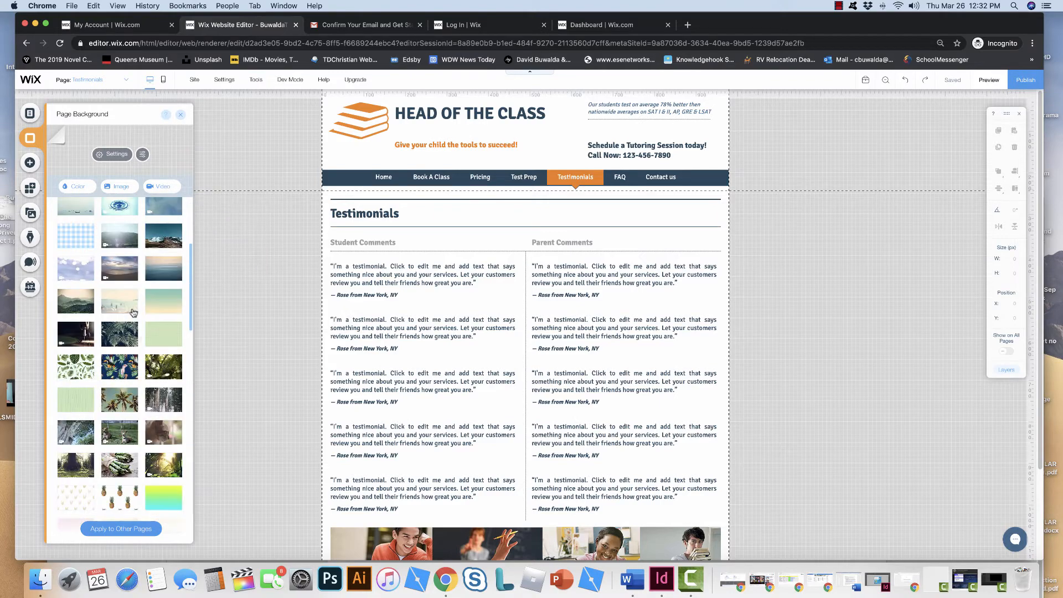
{"action": "mouse_move", "coordinate": [133, 313]}
{"action": "mouse_move", "coordinate": [161, 334]}
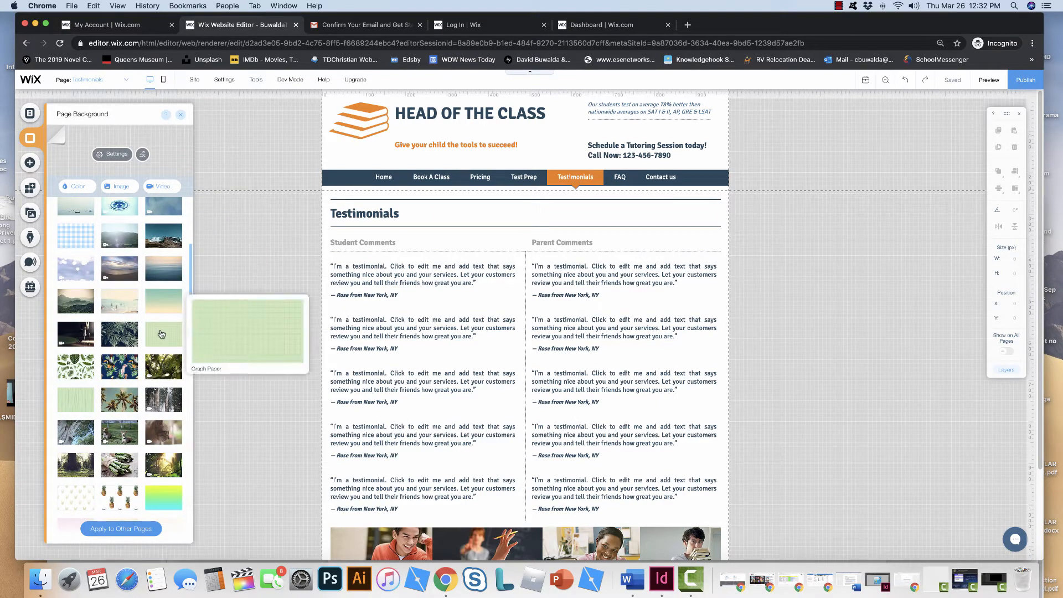
{"action": "scroll", "coordinate": [161, 334], "scroll_direction": "down", "scroll_amount": 3}
{"action": "mouse_move", "coordinate": [85, 343]}
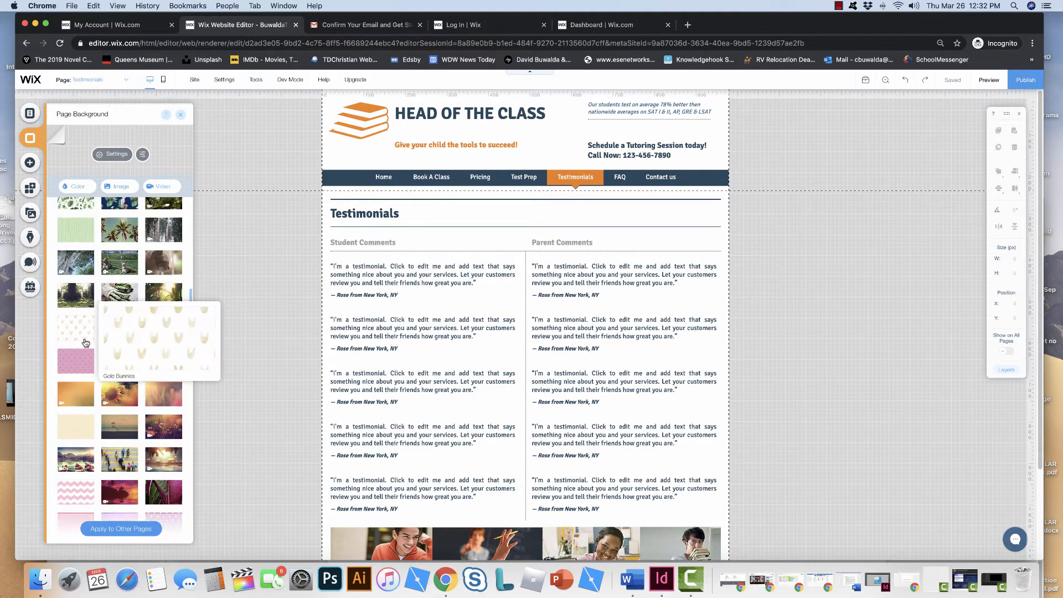
{"action": "scroll", "coordinate": [86, 343], "scroll_direction": "down", "scroll_amount": 3}
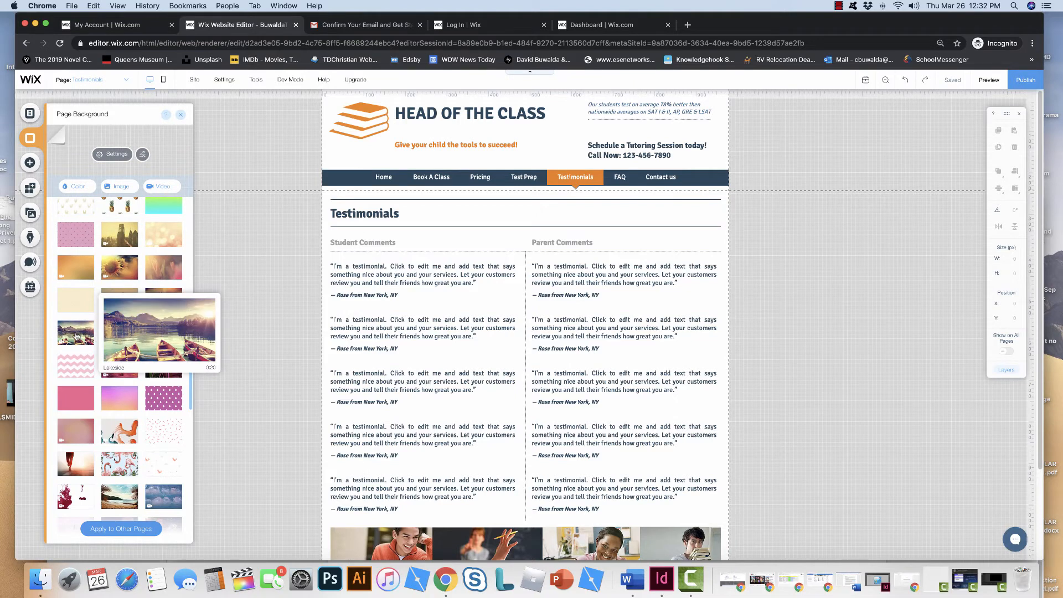
{"action": "scroll", "coordinate": [76, 336], "scroll_direction": "down", "scroll_amount": 2}
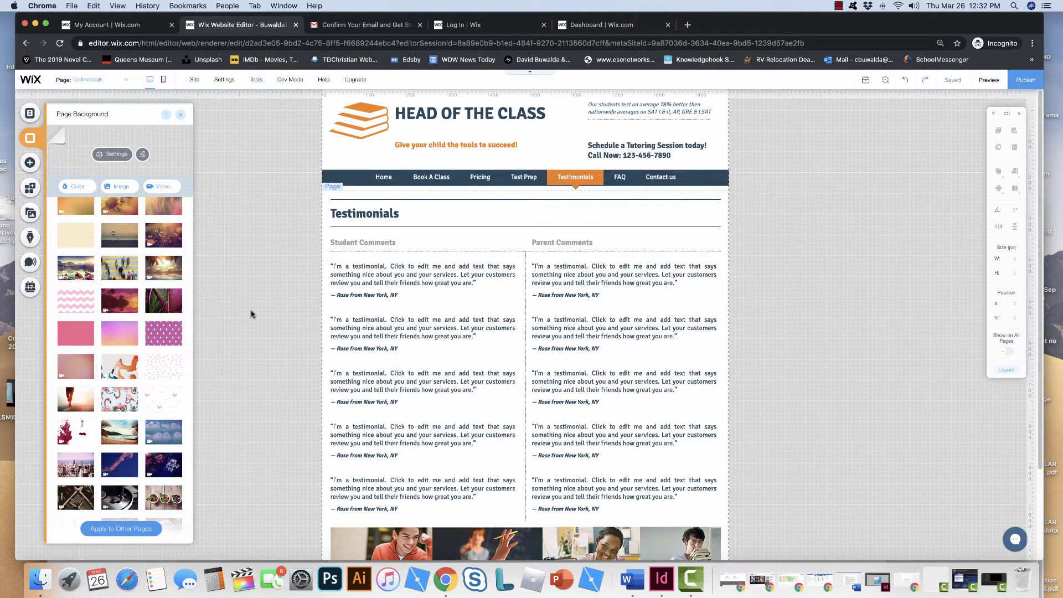
{"action": "left_click", "coordinate": [93, 332]}
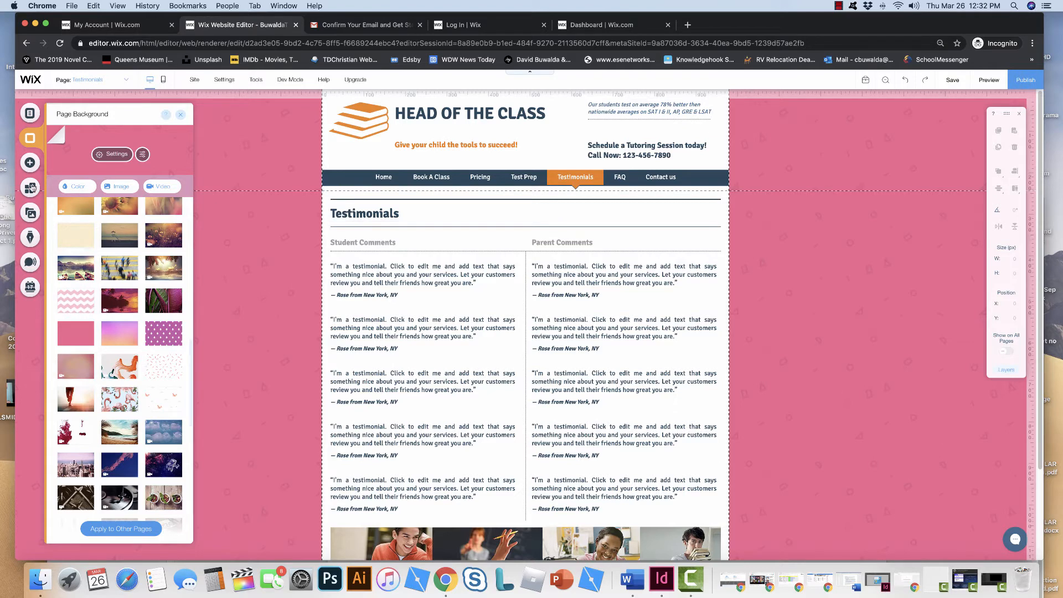
Step: Add a Heading 2 themed text beside the Testimonials title and open its text for editing
{"action": "left_click", "coordinate": [33, 165]}
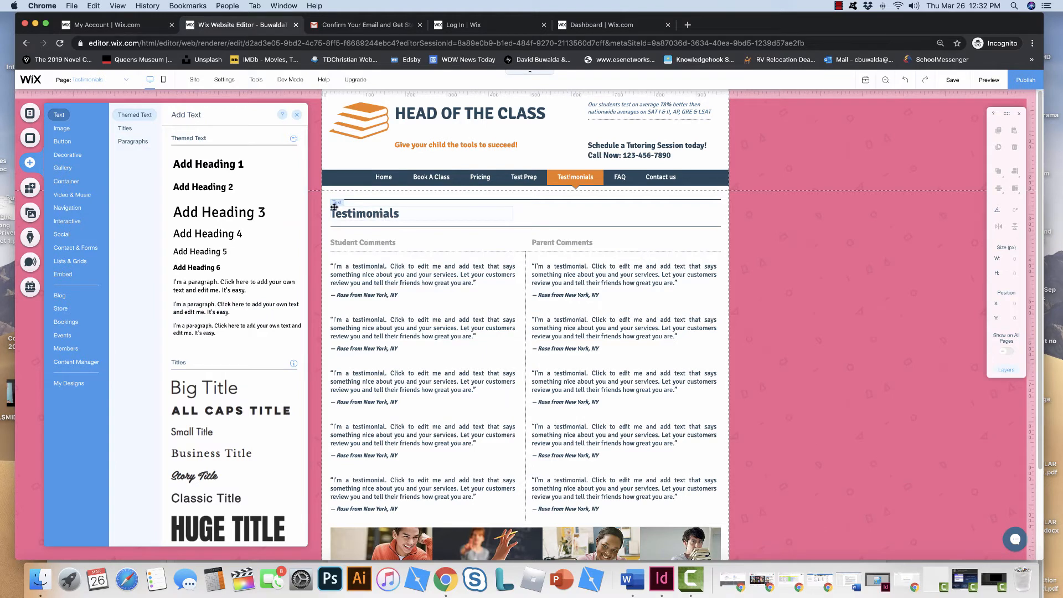
{"action": "left_click_drag", "start_coordinate": [212, 188], "coordinate": [609, 210]}
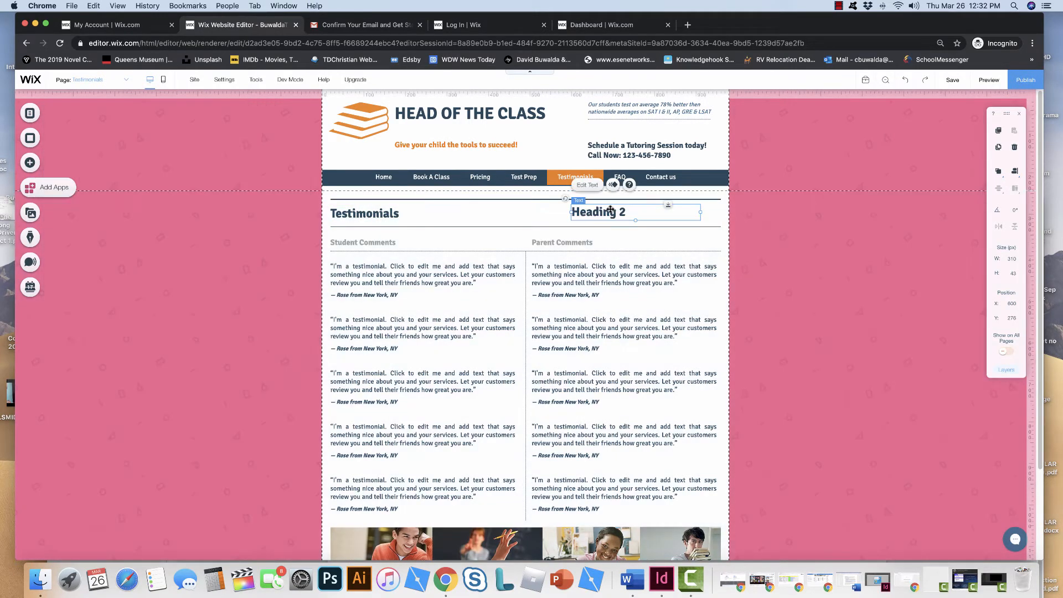
{"action": "double_click", "coordinate": [607, 211]}
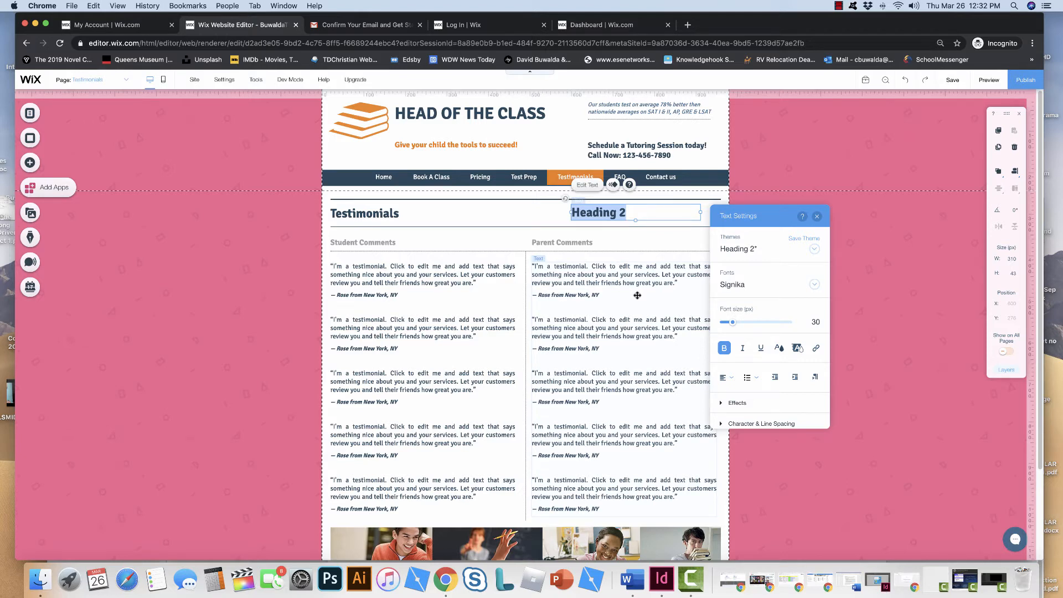
Step: Delete the Heading 2 text beside the Testimonials title
{"action": "left_click", "coordinate": [604, 204]}
{"action": "left_click", "coordinate": [591, 210]}
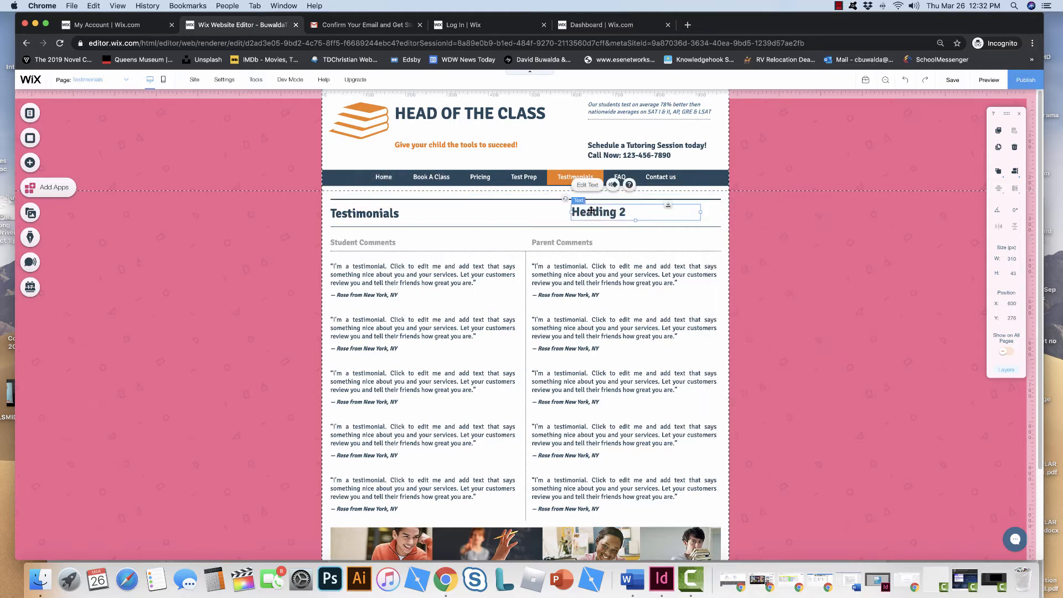
{"action": "key", "text": "Delete"}
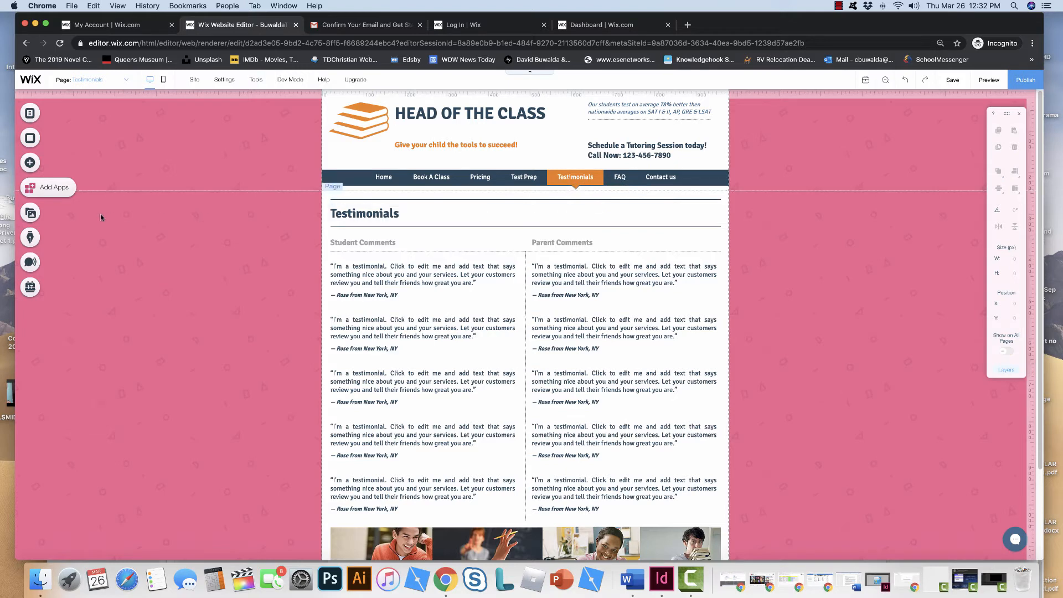
Step: Examine the image, button and decorative elements available to add, from basic shapes and arrows to vector art and transparent videos
{"action": "left_click", "coordinate": [30, 162]}
{"action": "left_click", "coordinate": [60, 129]}
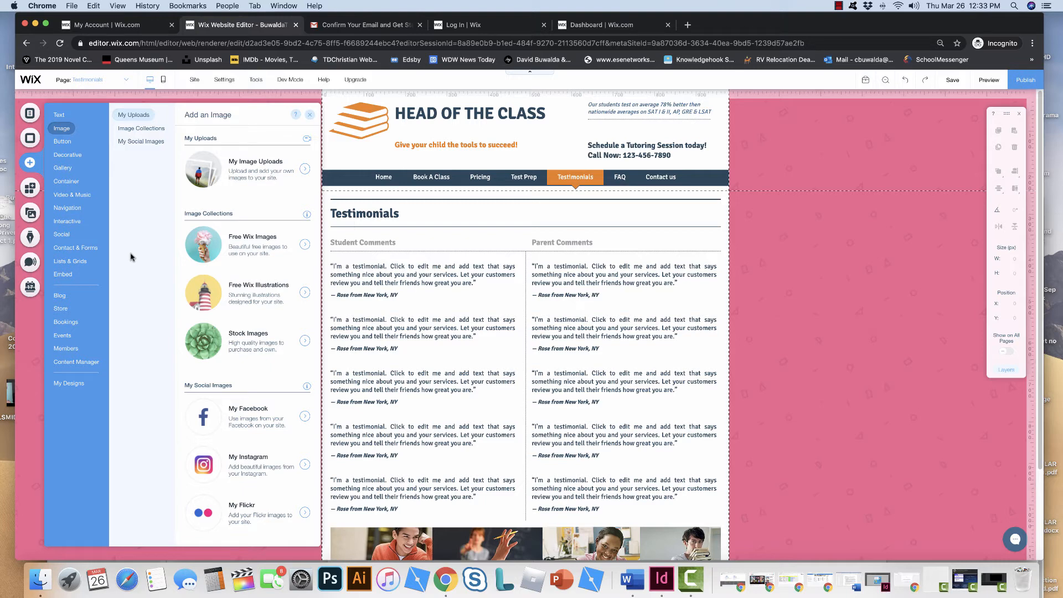
{"action": "left_click", "coordinate": [58, 144]}
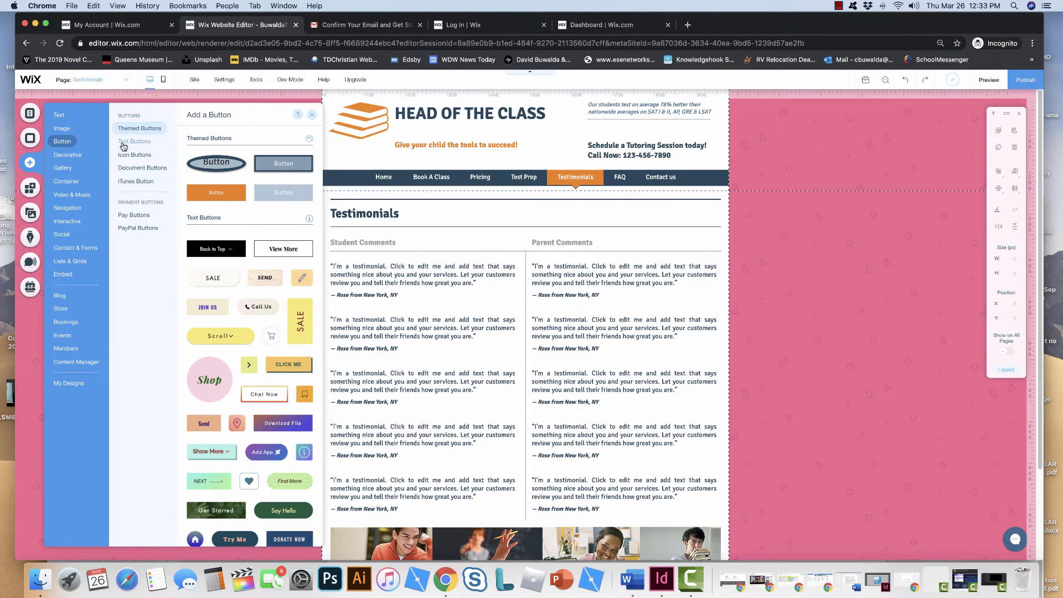
{"action": "left_click", "coordinate": [131, 155]}
{"action": "left_click", "coordinate": [67, 153]}
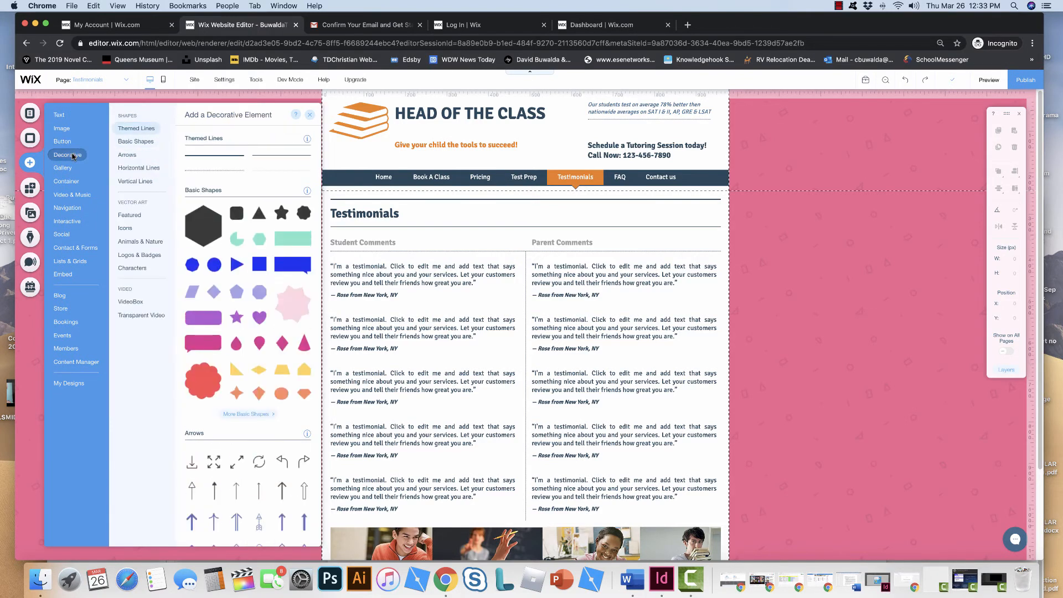
{"action": "scroll", "coordinate": [237, 266], "scroll_direction": "down", "scroll_amount": 3}
{"action": "scroll", "coordinate": [237, 266], "scroll_direction": "down", "scroll_amount": 15}
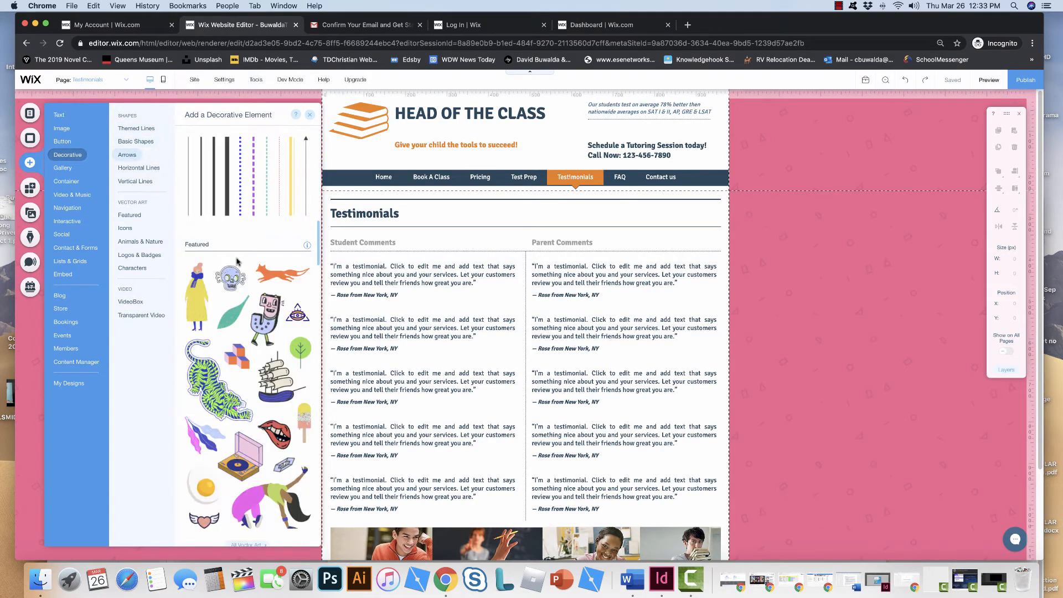
{"action": "scroll", "coordinate": [238, 261], "scroll_direction": "down", "scroll_amount": 10}
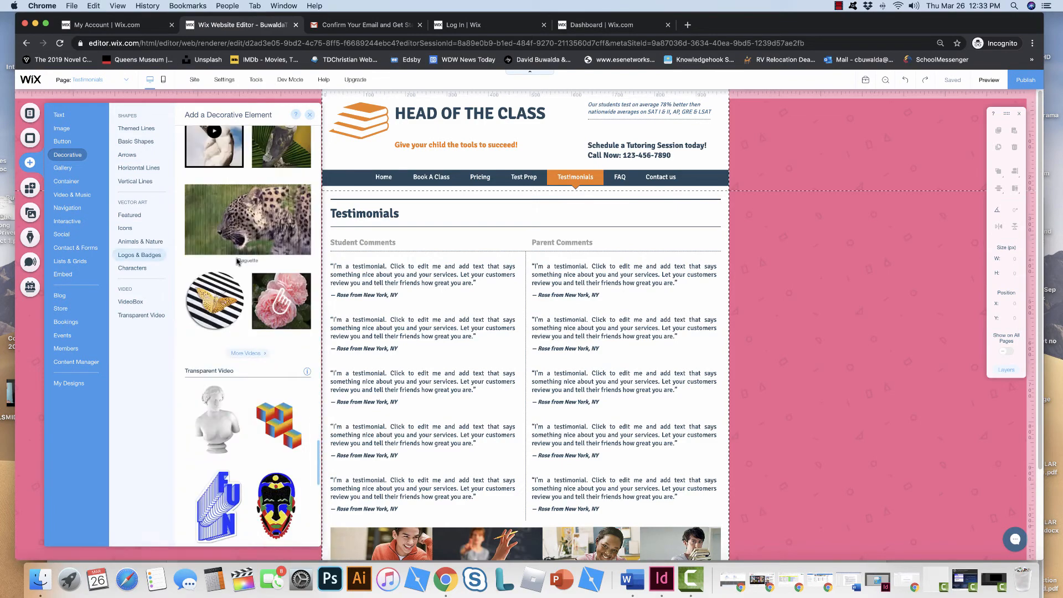
Step: Examine the addable arrows, galleries, containers, video and music, navigation, interactive, social, contact form and member elements, plus the custom designs section
{"action": "scroll", "coordinate": [238, 262], "scroll_direction": "up", "scroll_amount": 10}
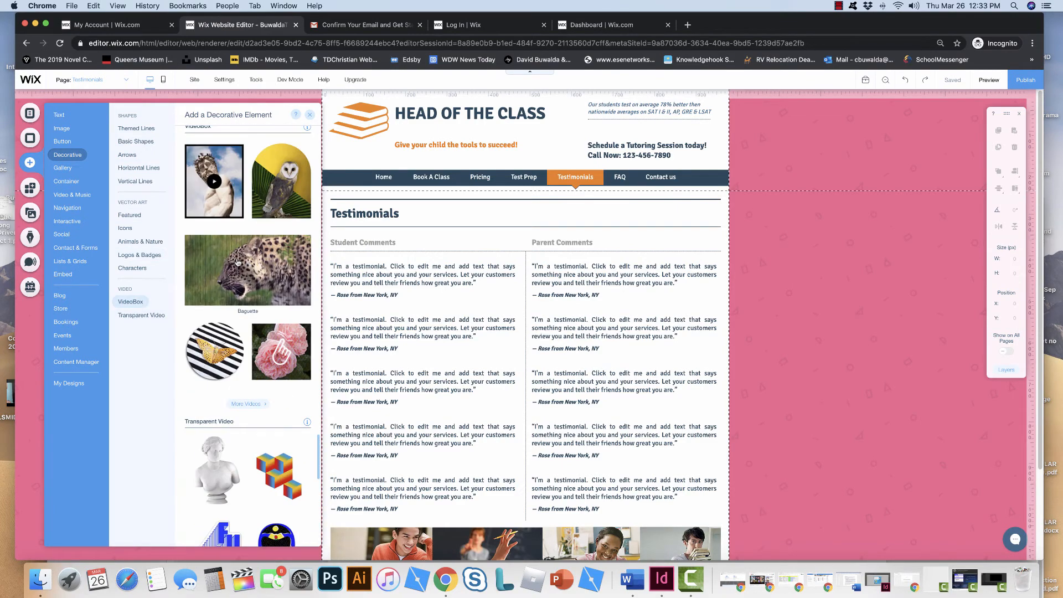
{"action": "left_click", "coordinate": [128, 153]}
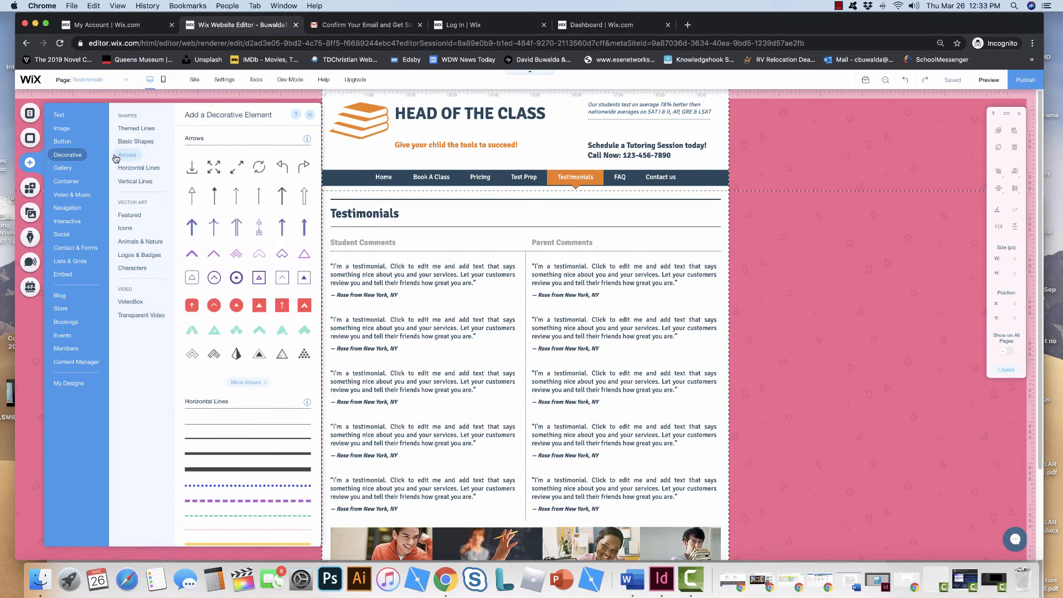
{"action": "left_click", "coordinate": [62, 167]}
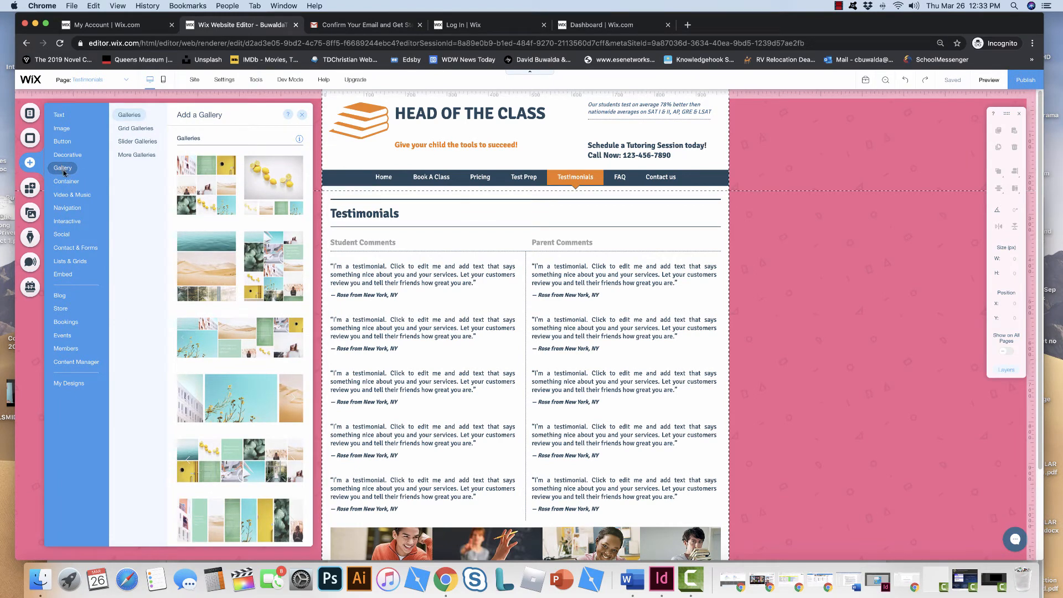
{"action": "left_click", "coordinate": [65, 183]}
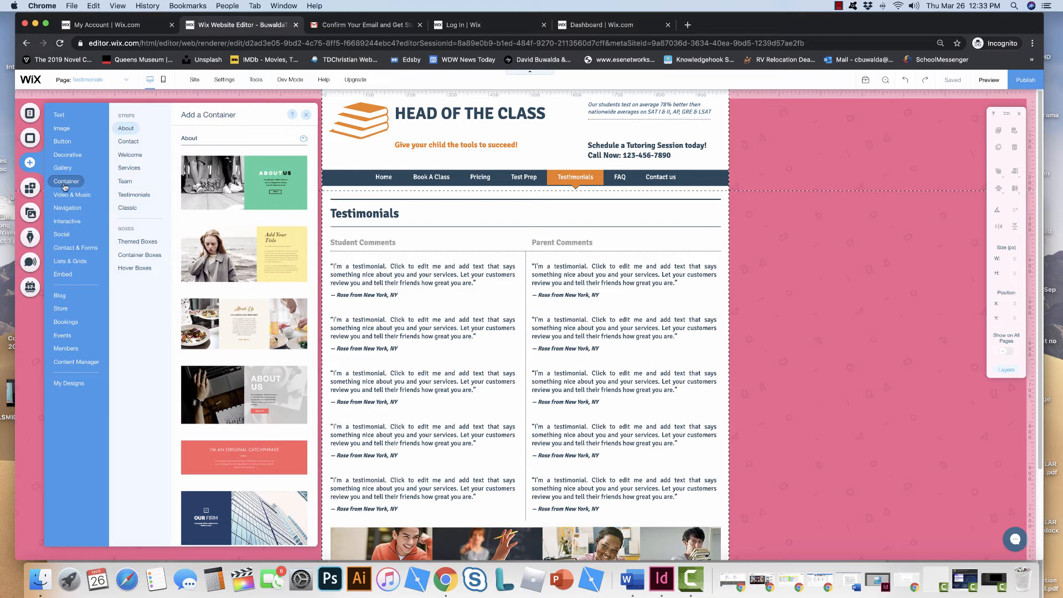
{"action": "left_click", "coordinate": [66, 194]}
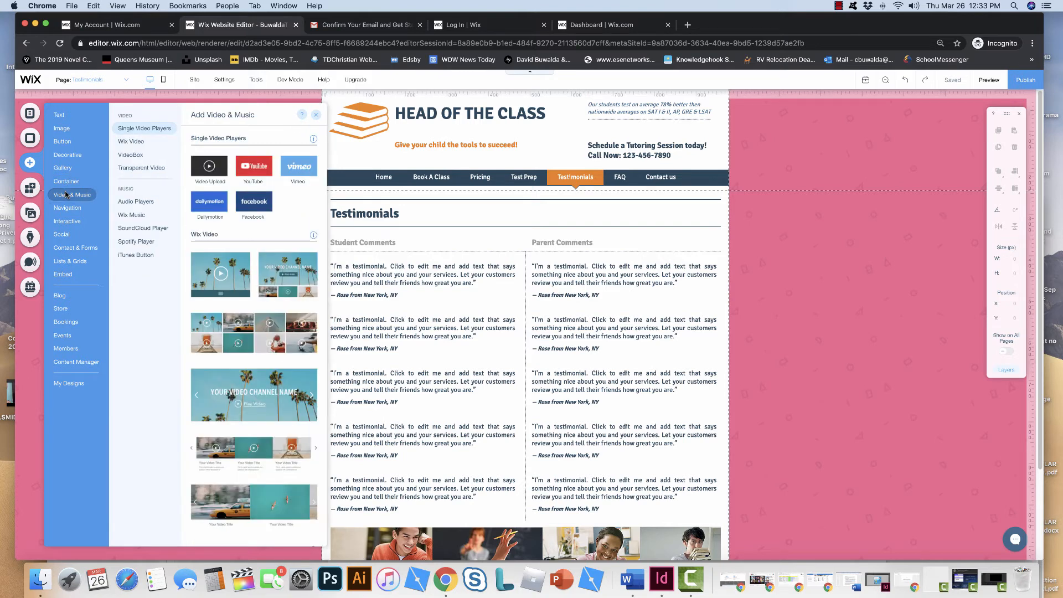
{"action": "left_click", "coordinate": [68, 209]}
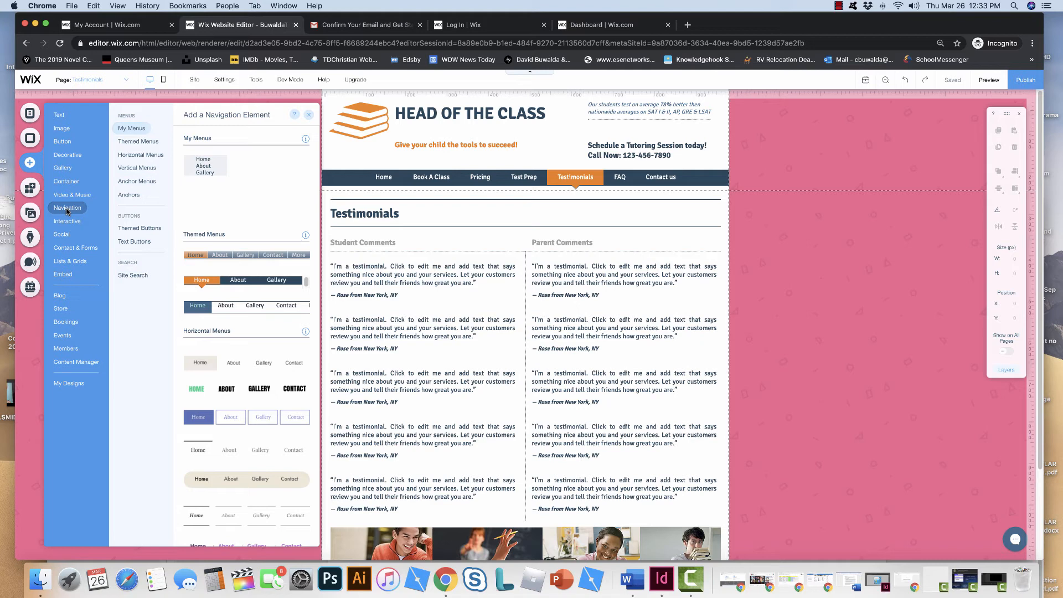
{"action": "left_click", "coordinate": [68, 221]}
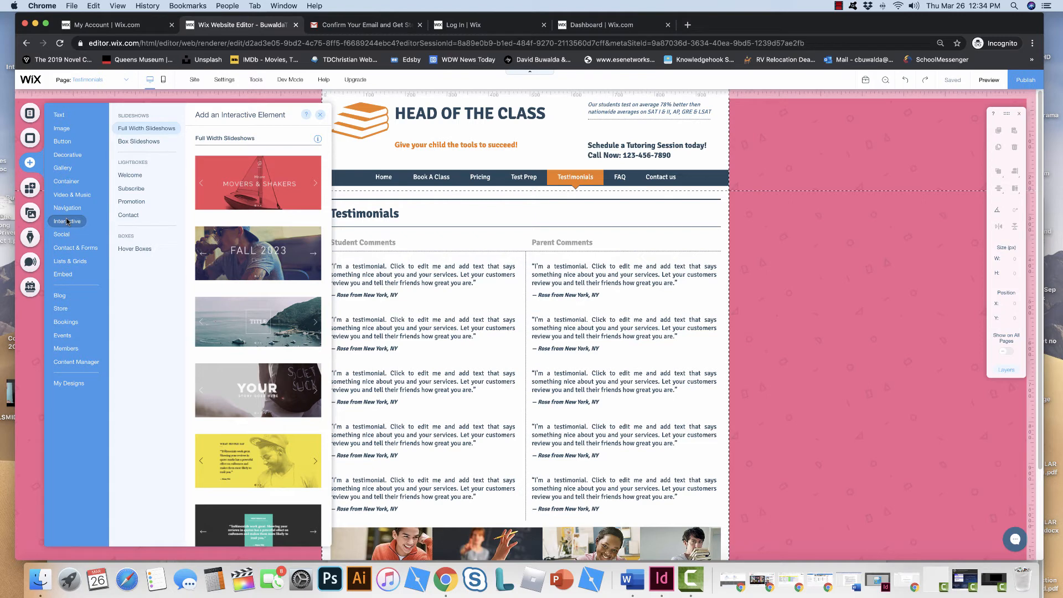
{"action": "left_click", "coordinate": [66, 236]}
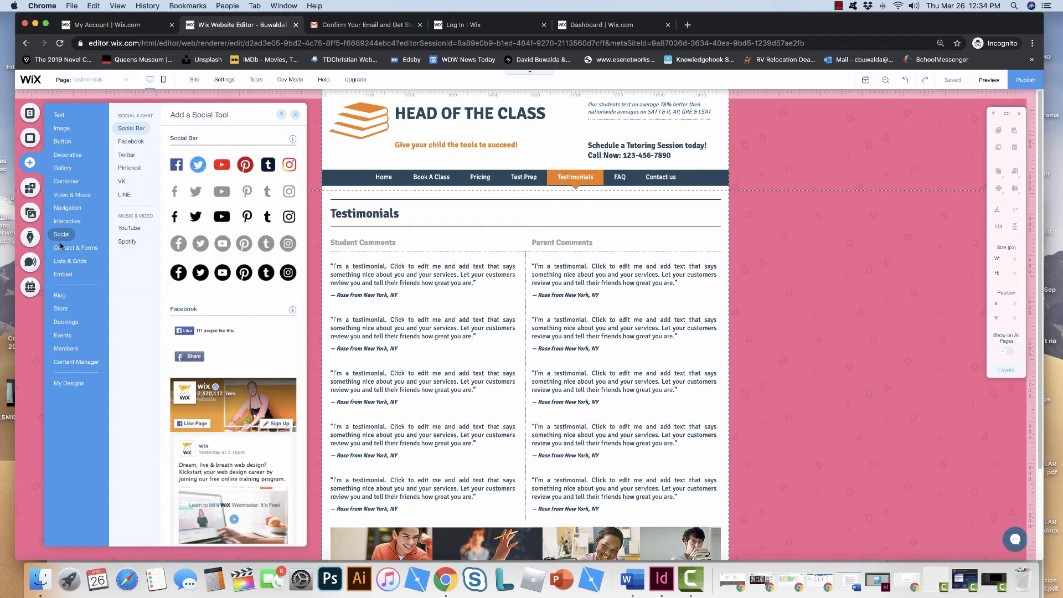
{"action": "left_click", "coordinate": [62, 248]}
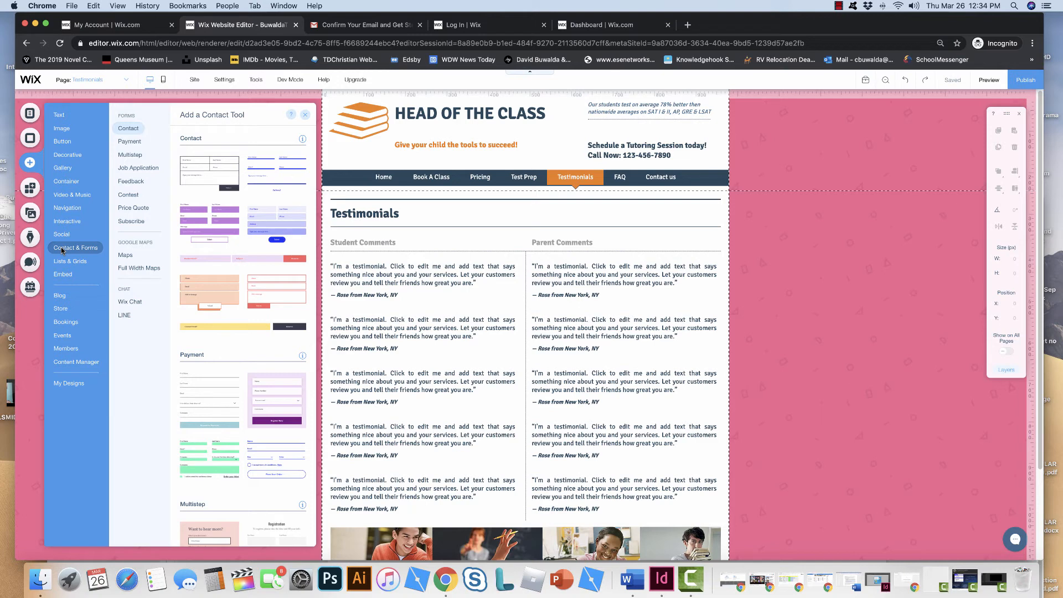
{"action": "left_click", "coordinate": [62, 262]}
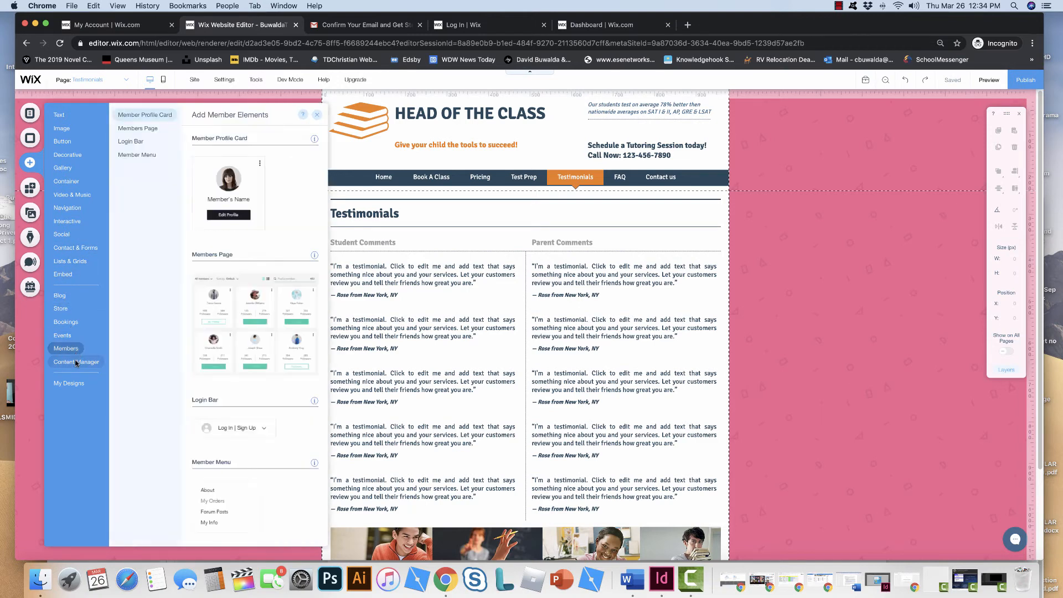
{"action": "left_click", "coordinate": [77, 384]}
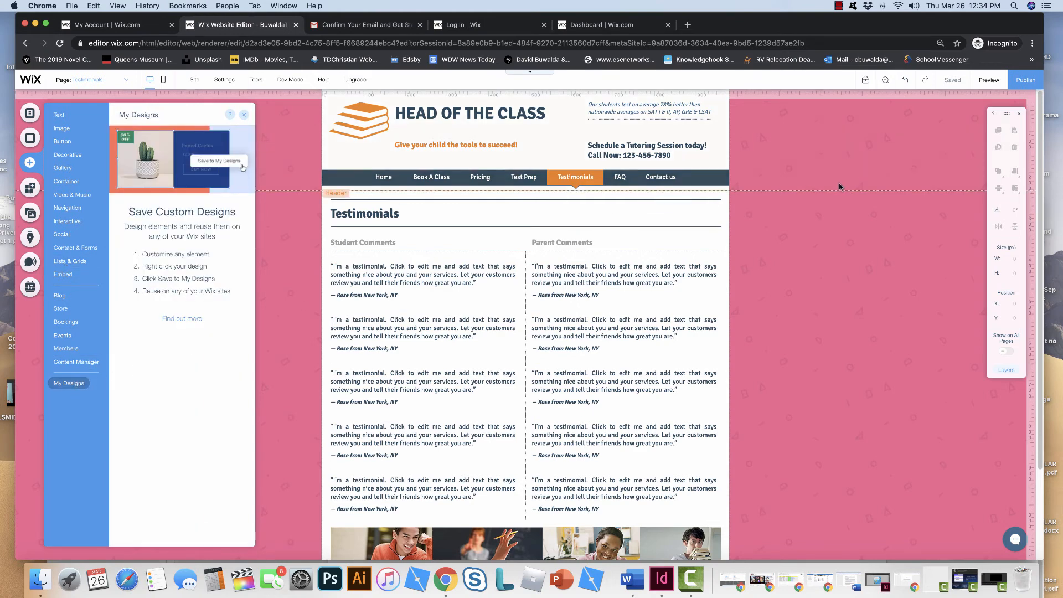
Step: Leave the element browser, publish the site with the updated Testimonials page and dismiss the confirmation
{"action": "scroll", "coordinate": [839, 184], "scroll_direction": "down", "scroll_amount": 4}
{"action": "left_click", "coordinate": [804, 211]}
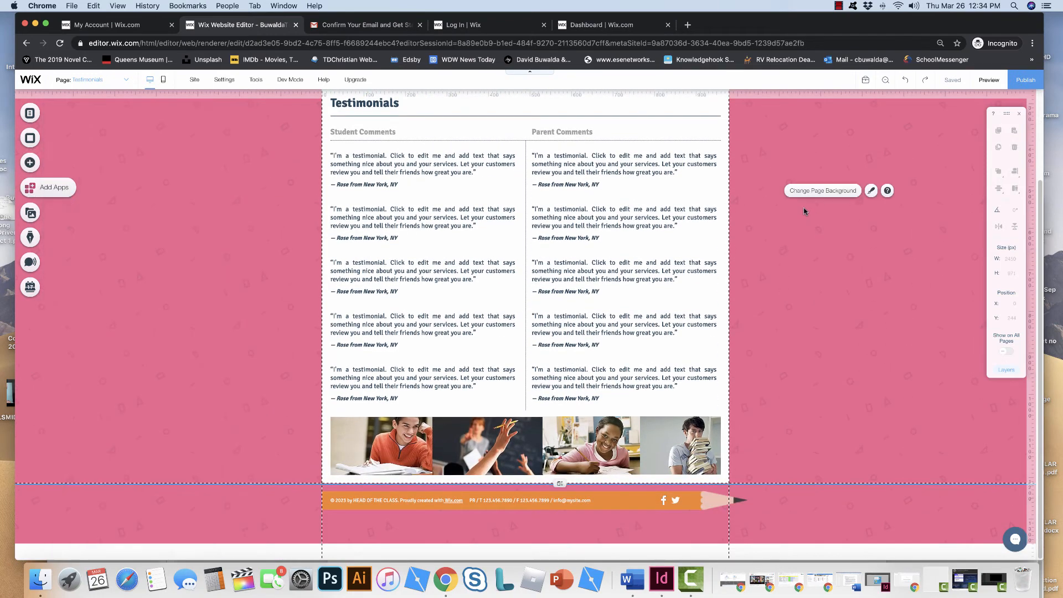
{"action": "left_click", "coordinate": [1021, 81]}
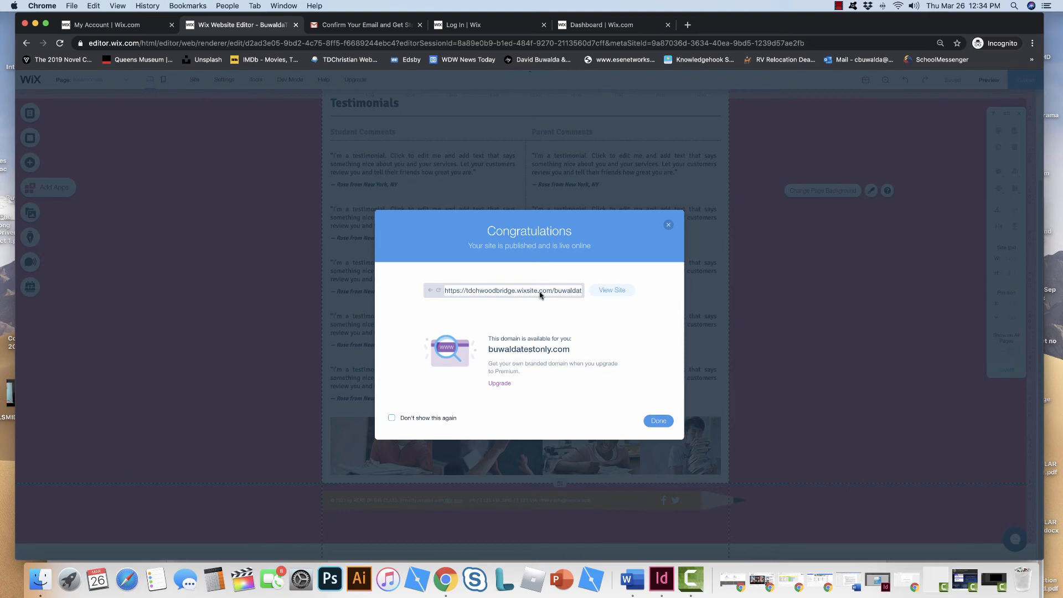
{"action": "left_click", "coordinate": [656, 422]}
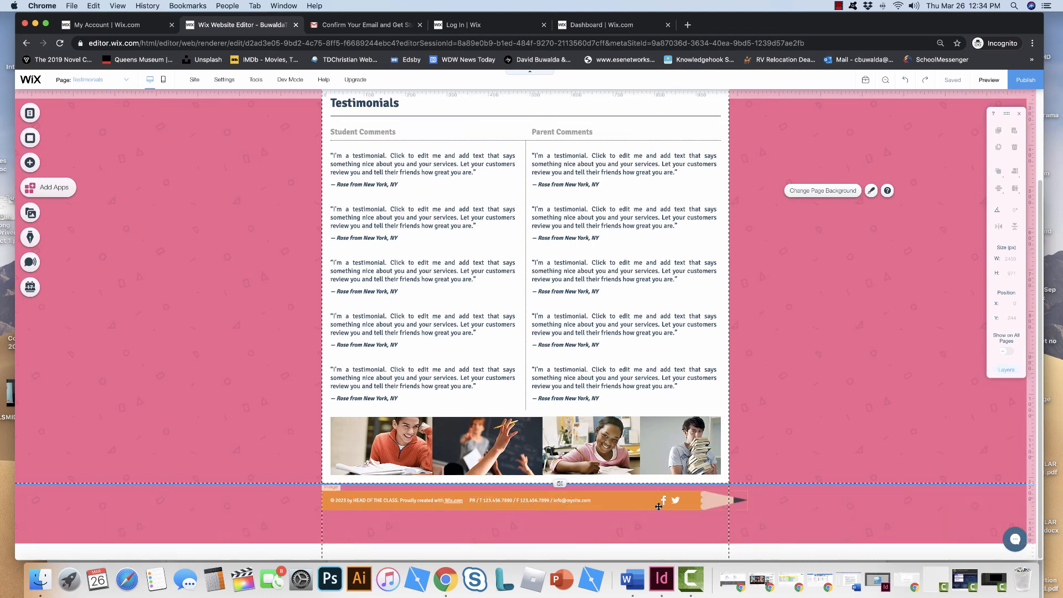
{"action": "scroll", "coordinate": [161, 173], "scroll_direction": "up", "scroll_amount": 2}
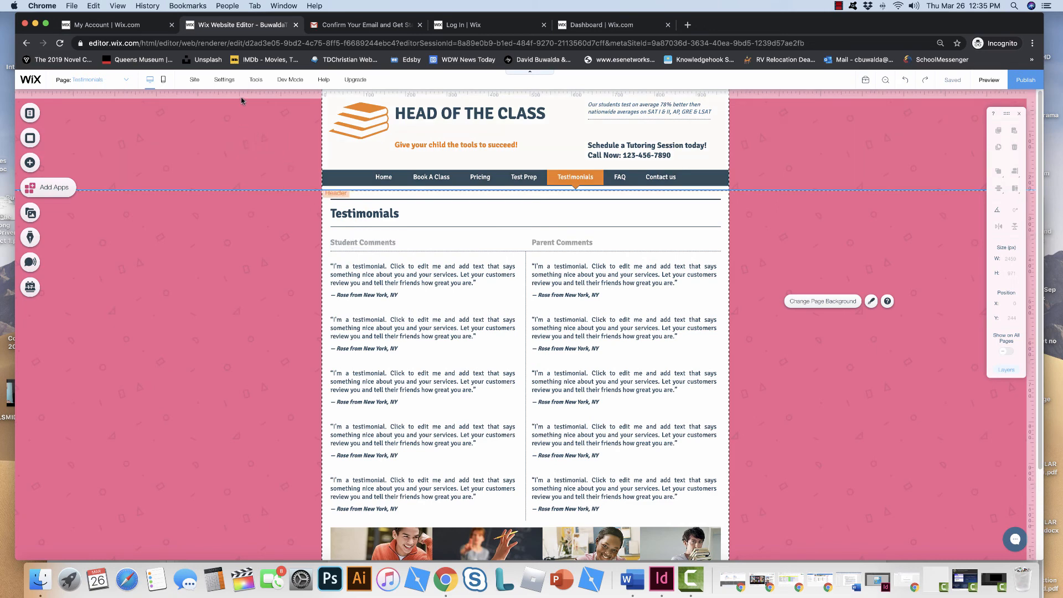
{"action": "mouse_move", "coordinate": [256, 79]}
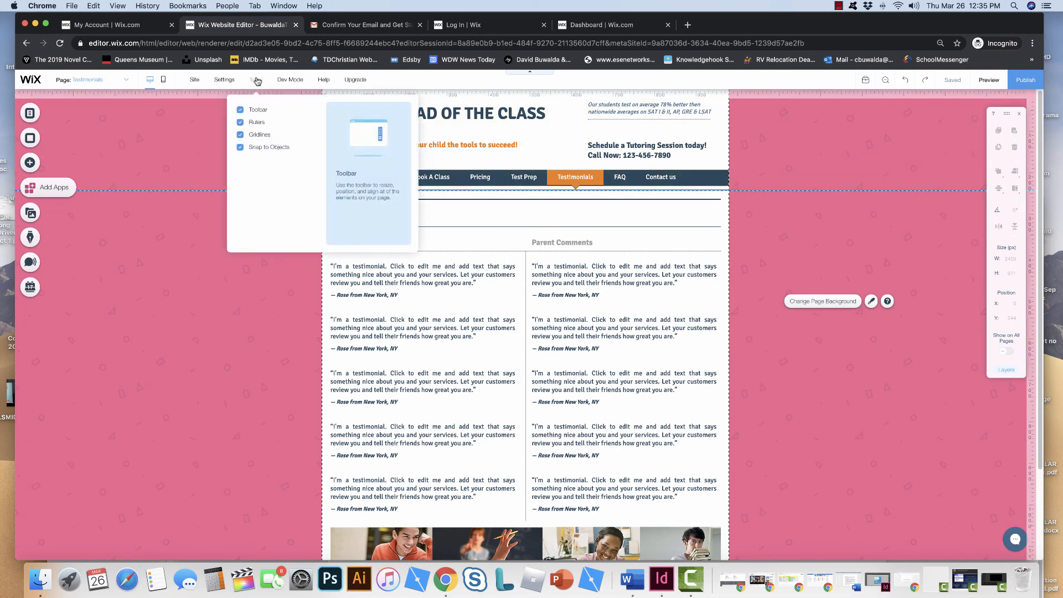
{"action": "scroll", "coordinate": [587, 102], "scroll_direction": "down", "scroll_amount": 2}
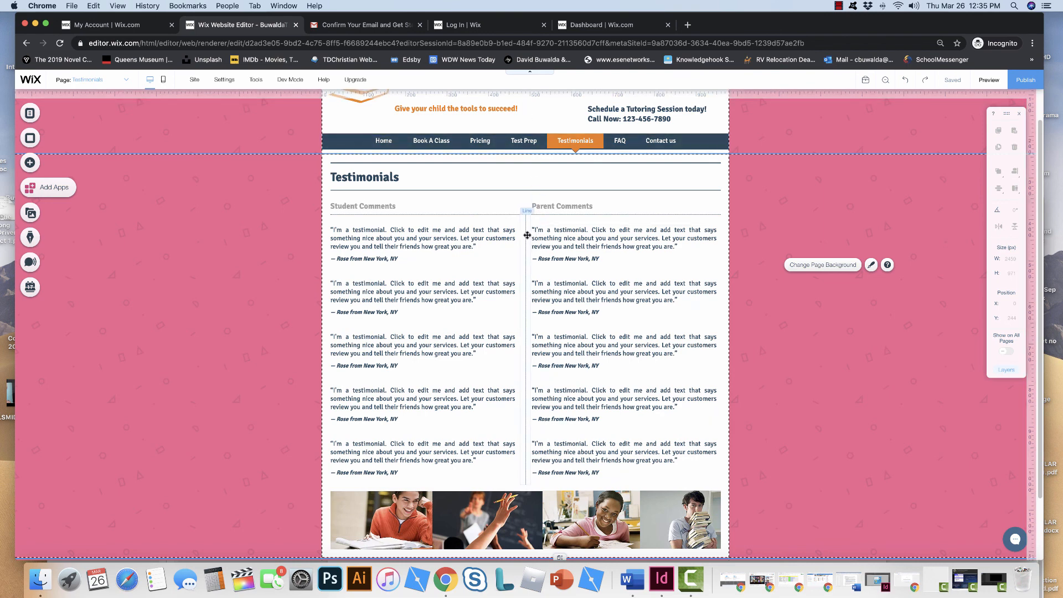
{"action": "scroll", "coordinate": [527, 234], "scroll_direction": "down", "scroll_amount": 3}
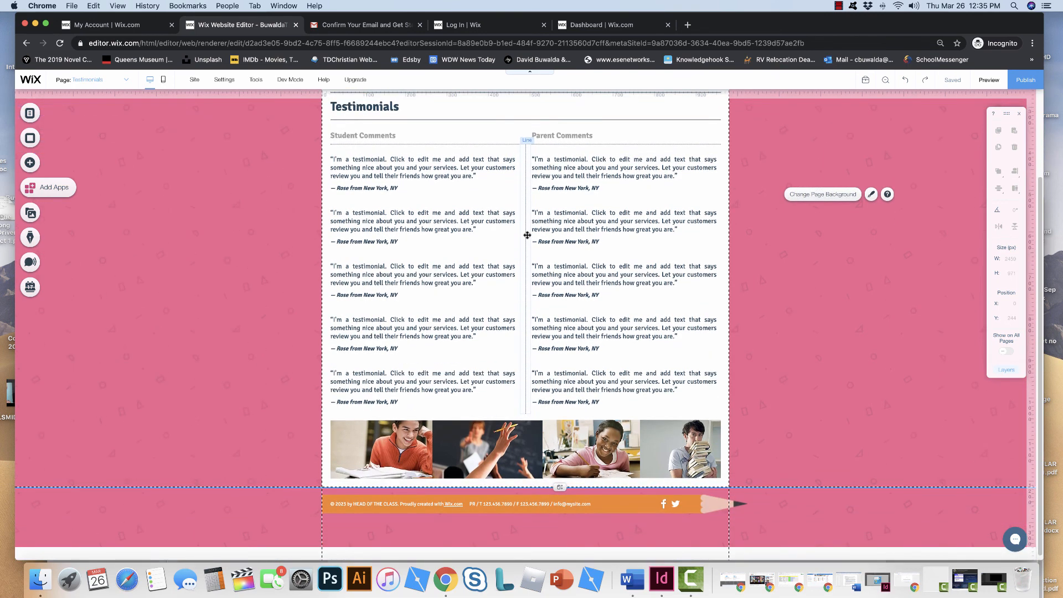